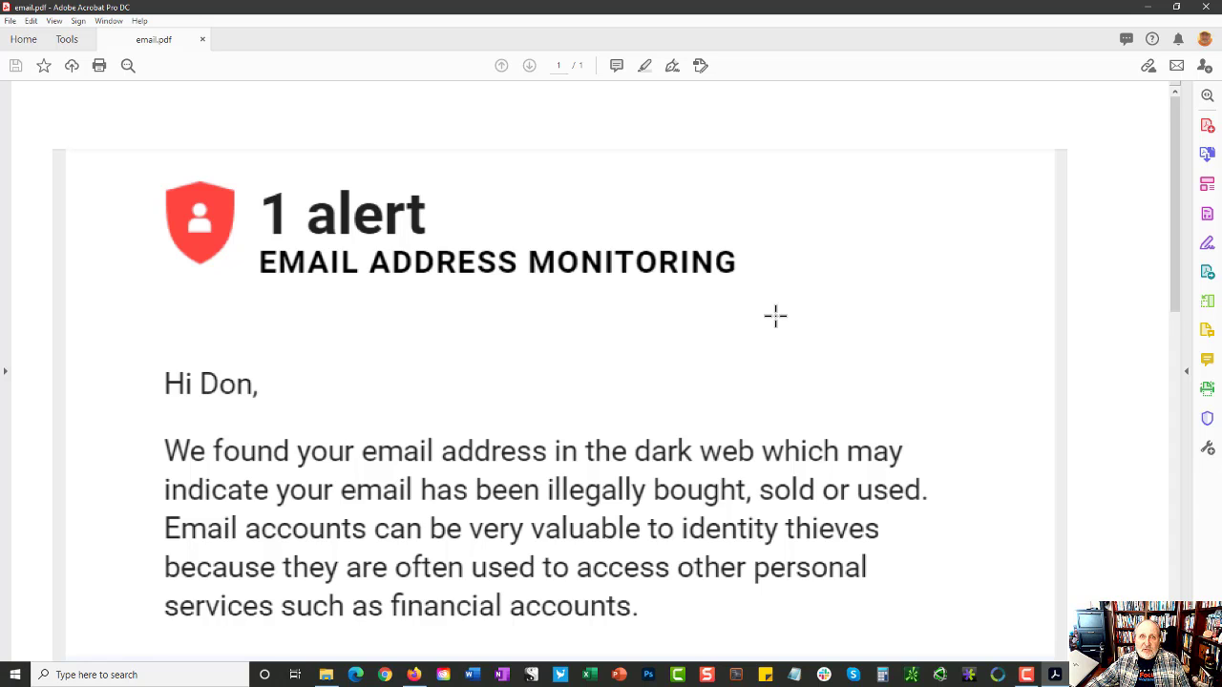
# Step: Scroll email.pdf to the 123rf.com breach details listing the exposed name, email and password
pyautogui.scroll(-1, 775, 316)
pyautogui.scroll(-1, 775, 316)
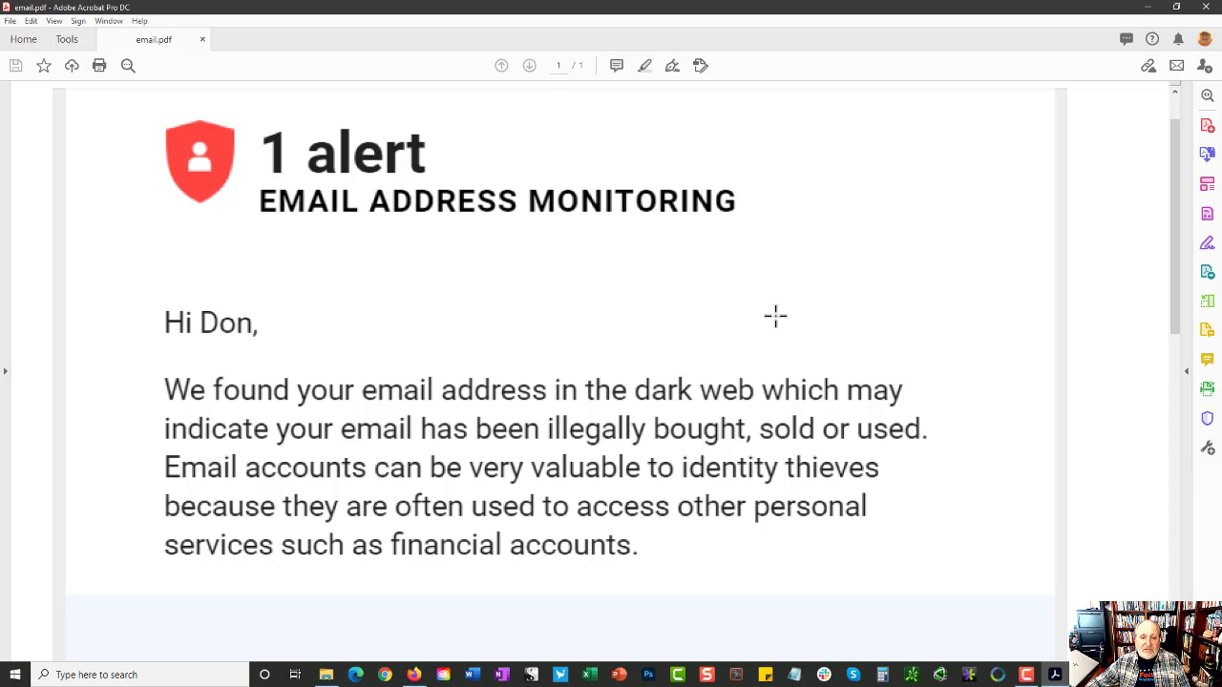
pyautogui.scroll(-3, 775, 316)
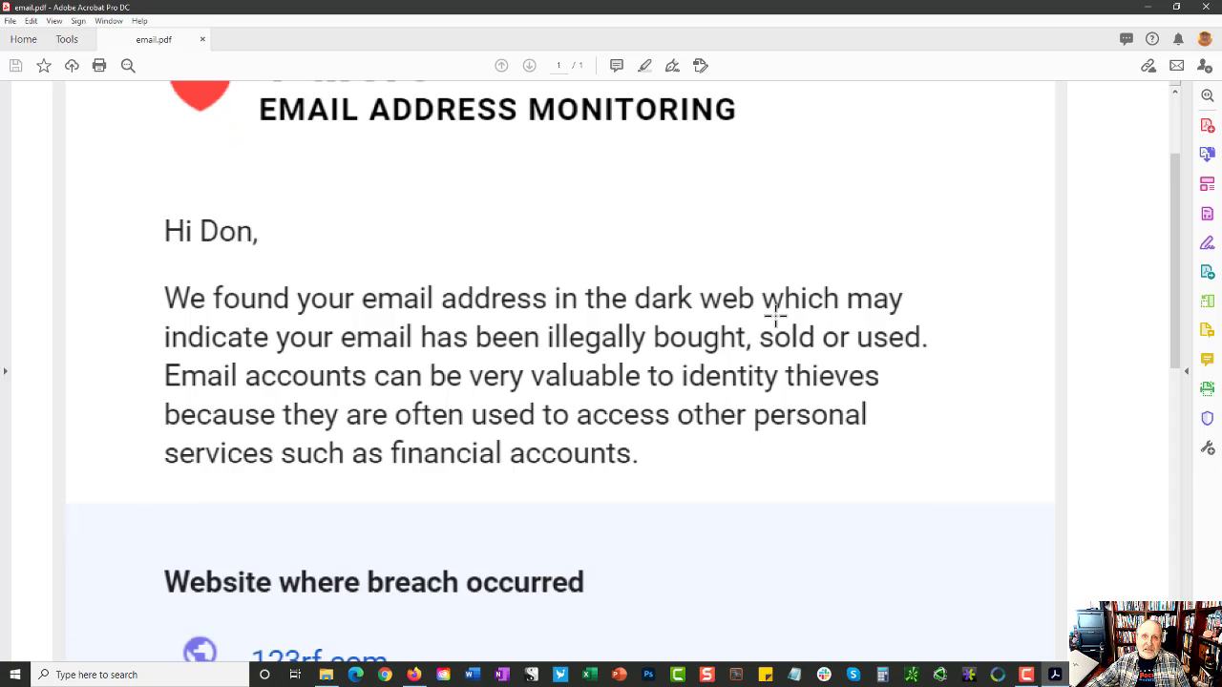
pyautogui.scroll(-6, 775, 316)
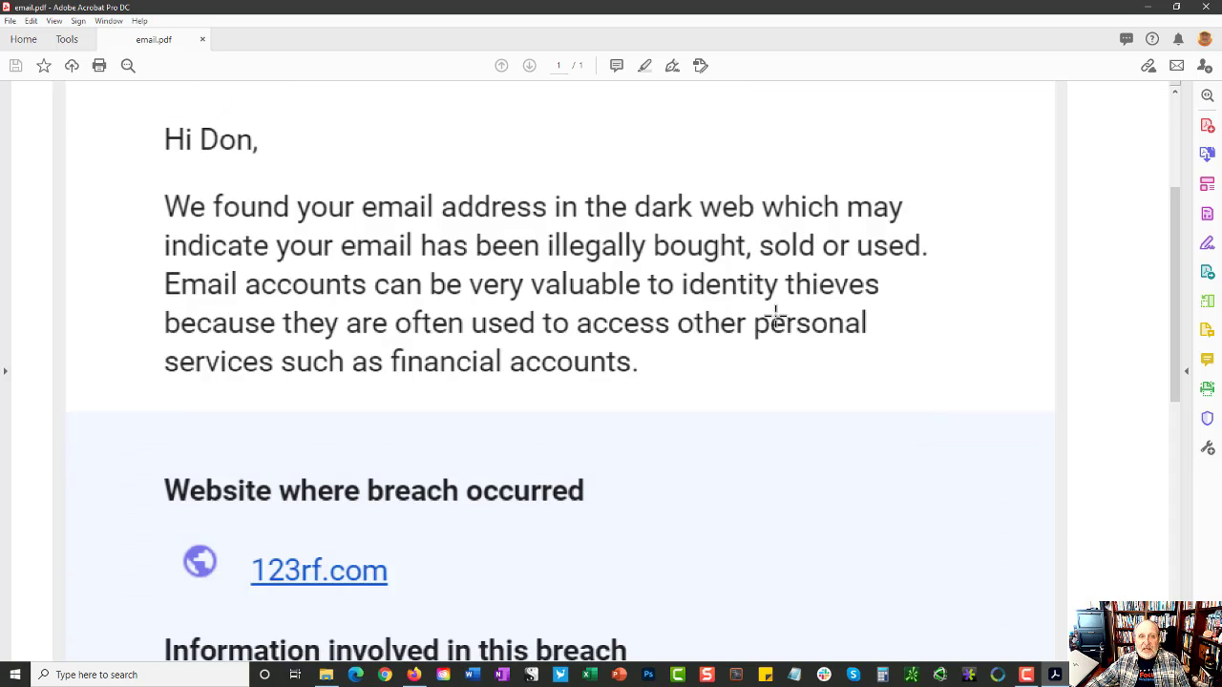
pyautogui.scroll(-5, 775, 316)
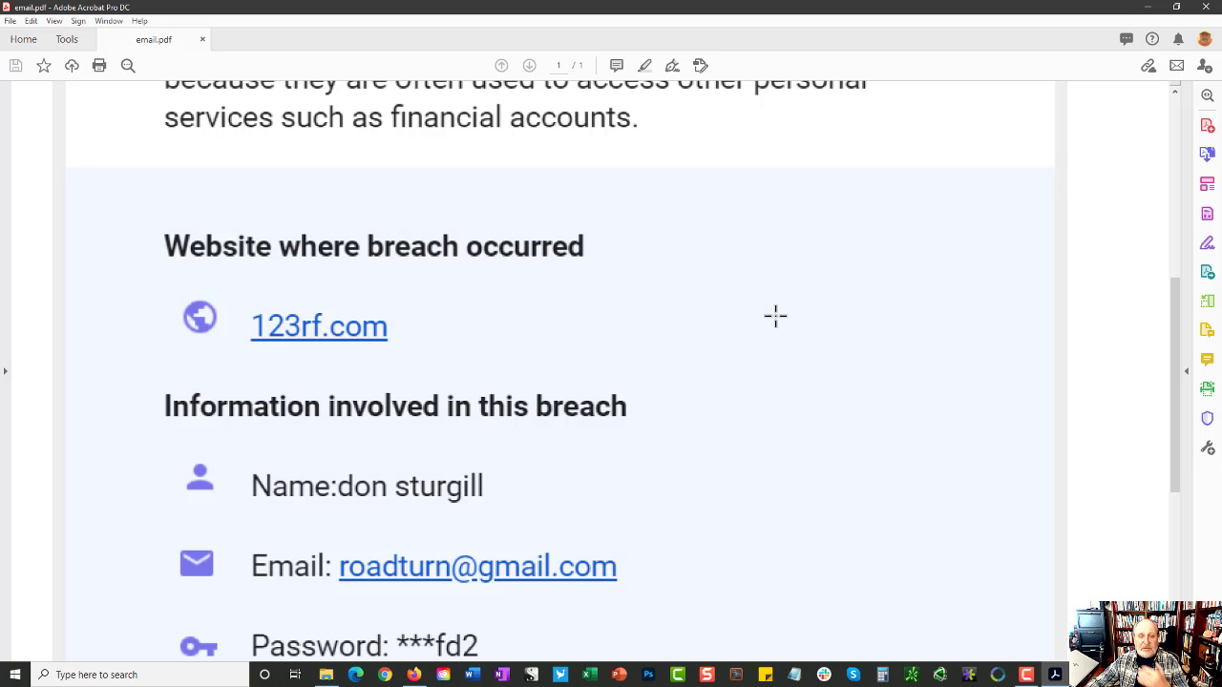
pyautogui.scroll(-4, 775, 317)
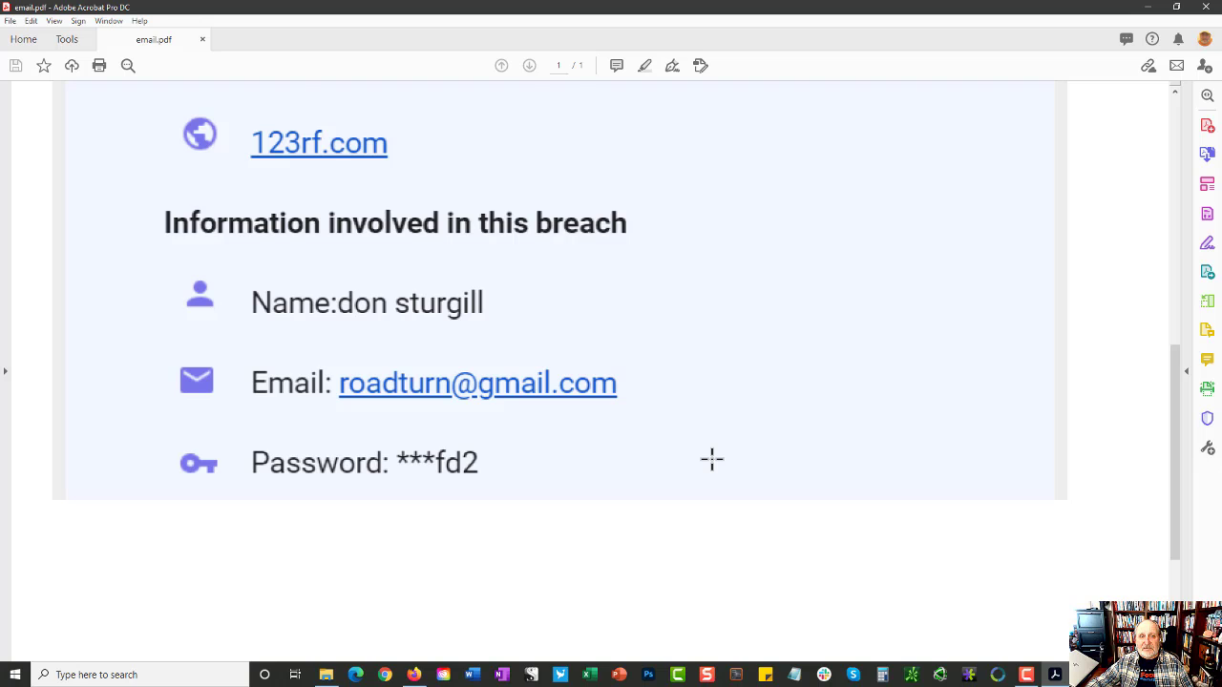
pyautogui.scroll(1, 712, 460)
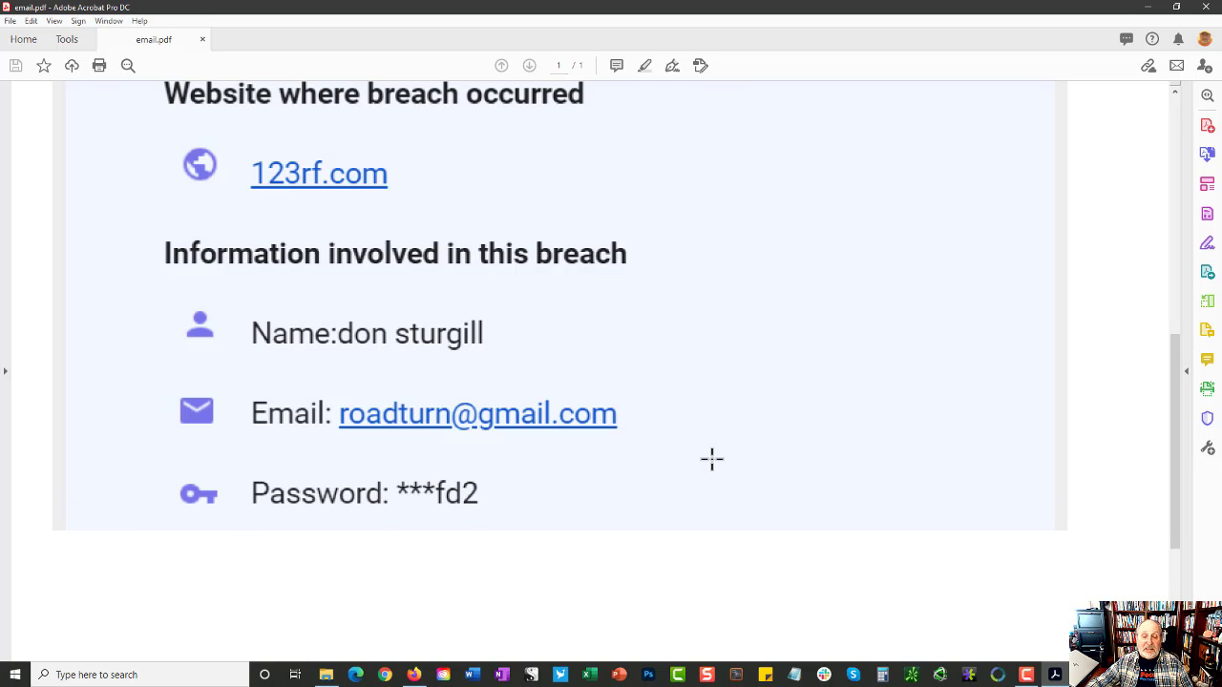
pyautogui.scroll(-1, 711, 460)
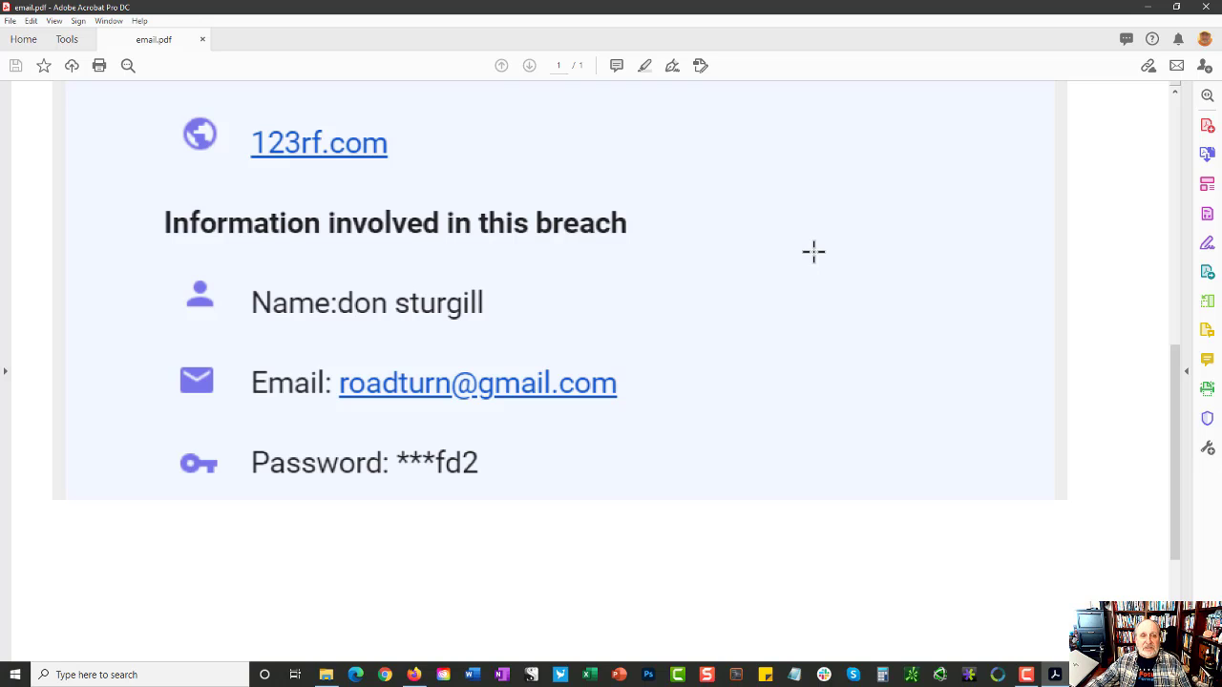
# Step: Minimize the Acrobat window showing the breach alert PDF
pyautogui.click(1150, 9)
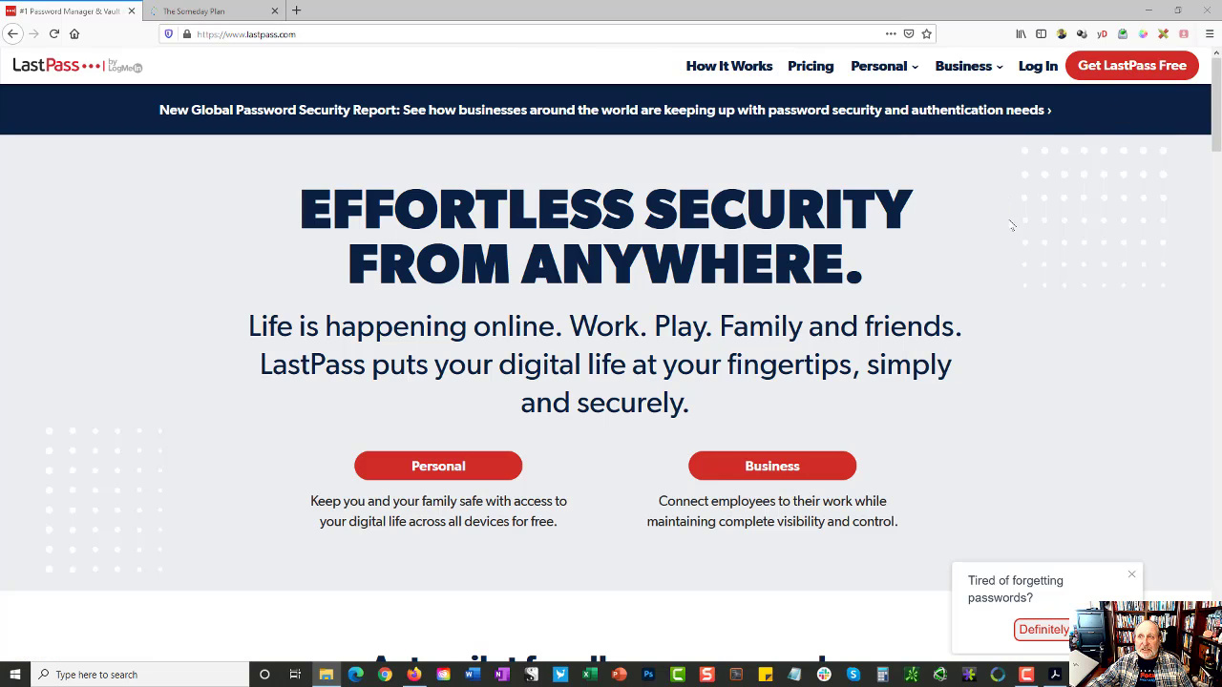
# Step: Start a free LastPass account, paste the master password into the confirmation, and submit the sign-up
pyautogui.click(1117, 76)
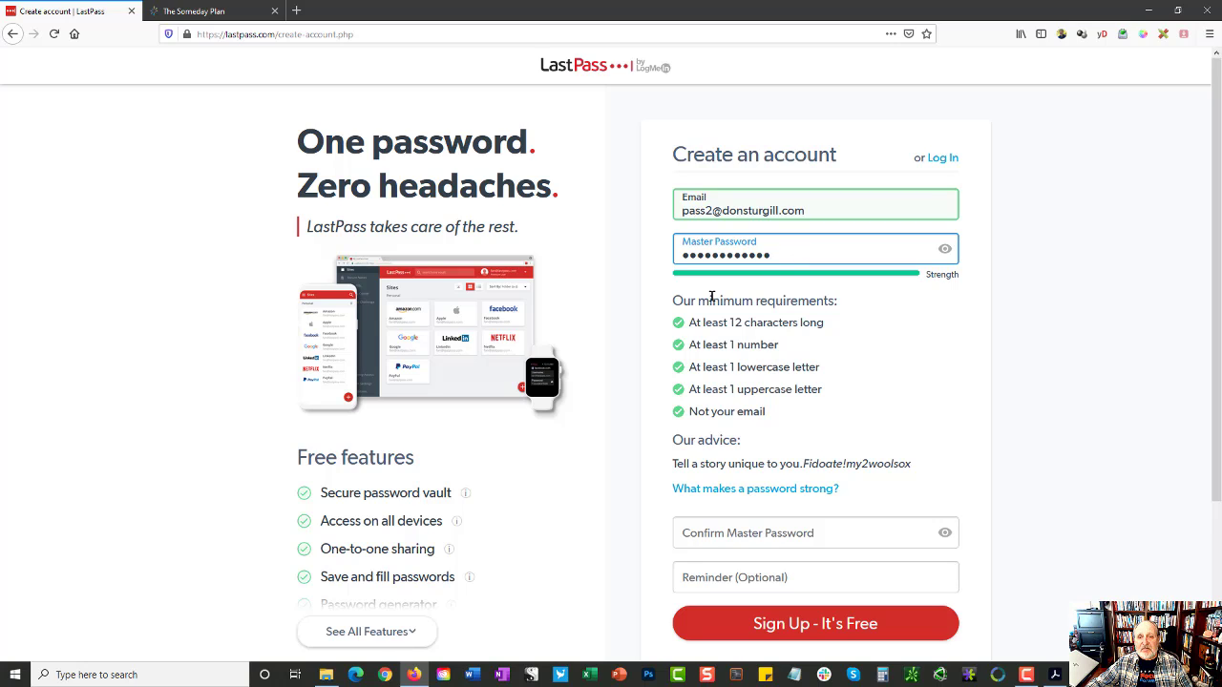
pyautogui.moveTo(693, 328); pyautogui.dragTo(775, 412)
pyautogui.scroll(-3, 907, 401)
pyautogui.click(815, 359)
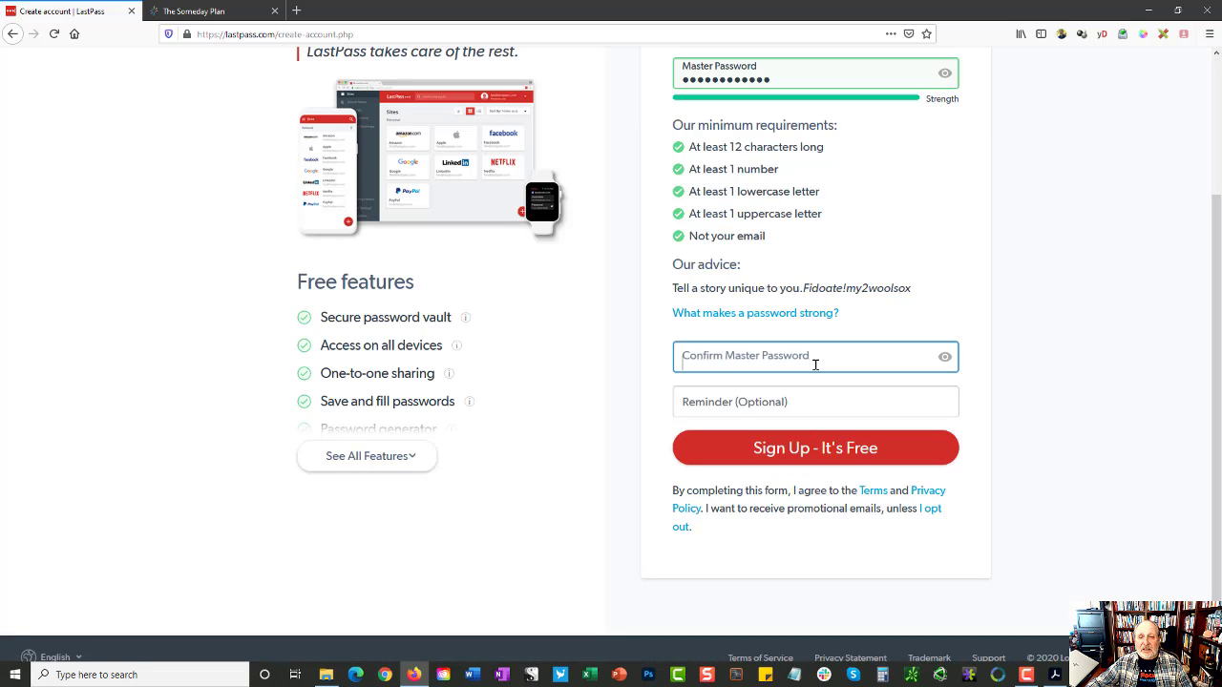
pyautogui.hotkey('ctrl', 'v')
pyautogui.press('Return')
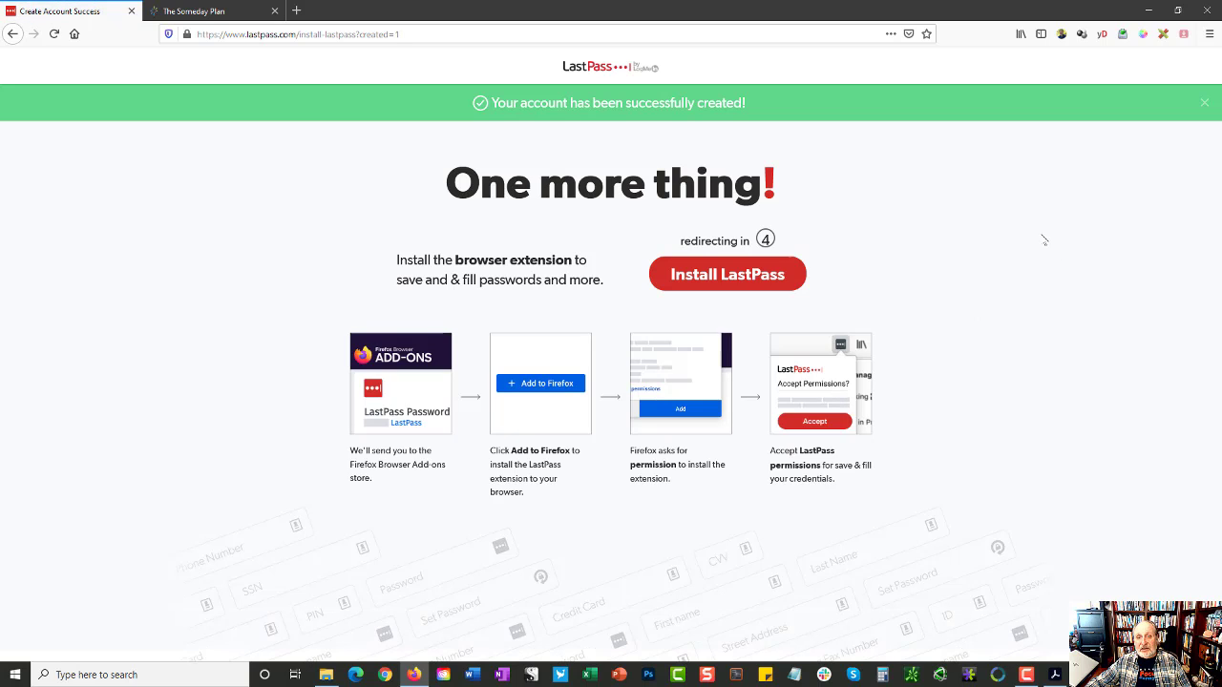
# Step: Add the LastPass Password Manager extension to Firefox, granting its permissions and dismissing the notice
pyautogui.click(738, 276)
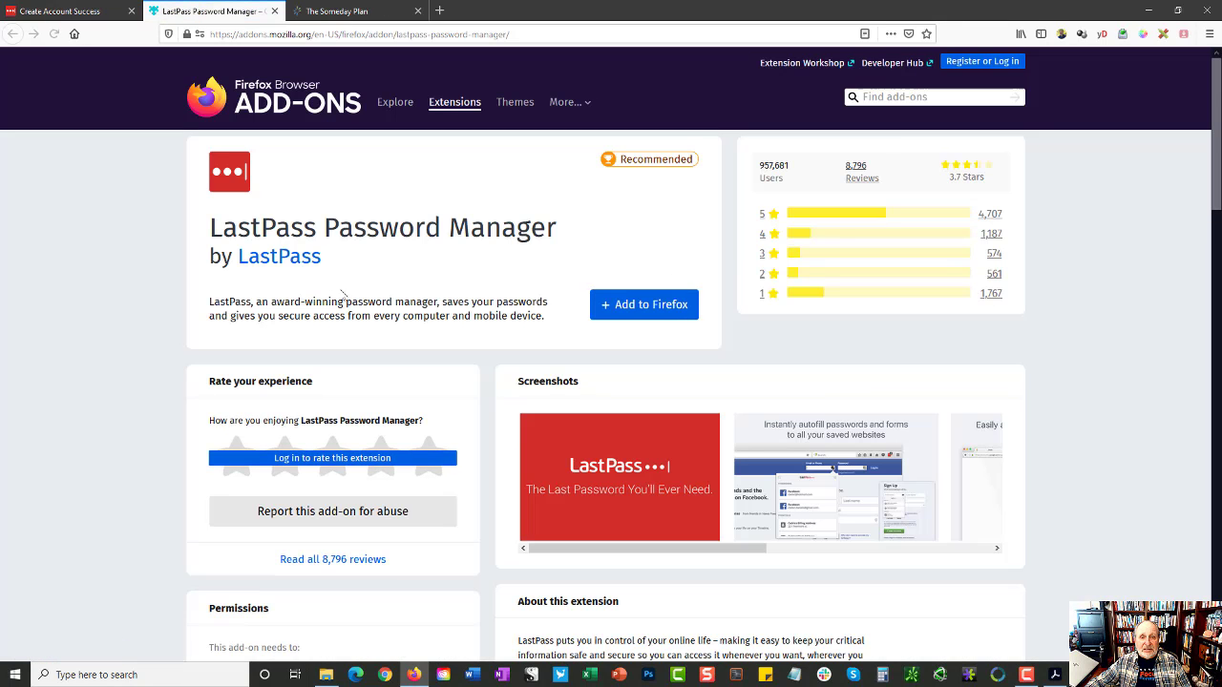
pyautogui.click(612, 304)
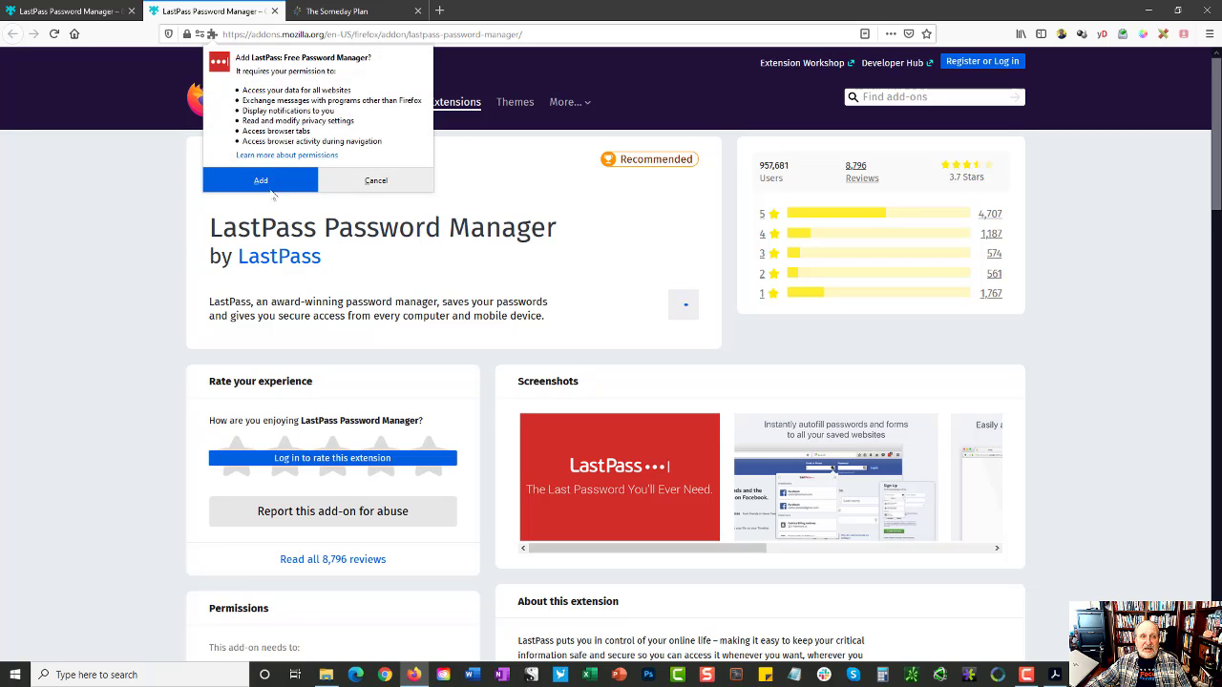
pyautogui.click(260, 182)
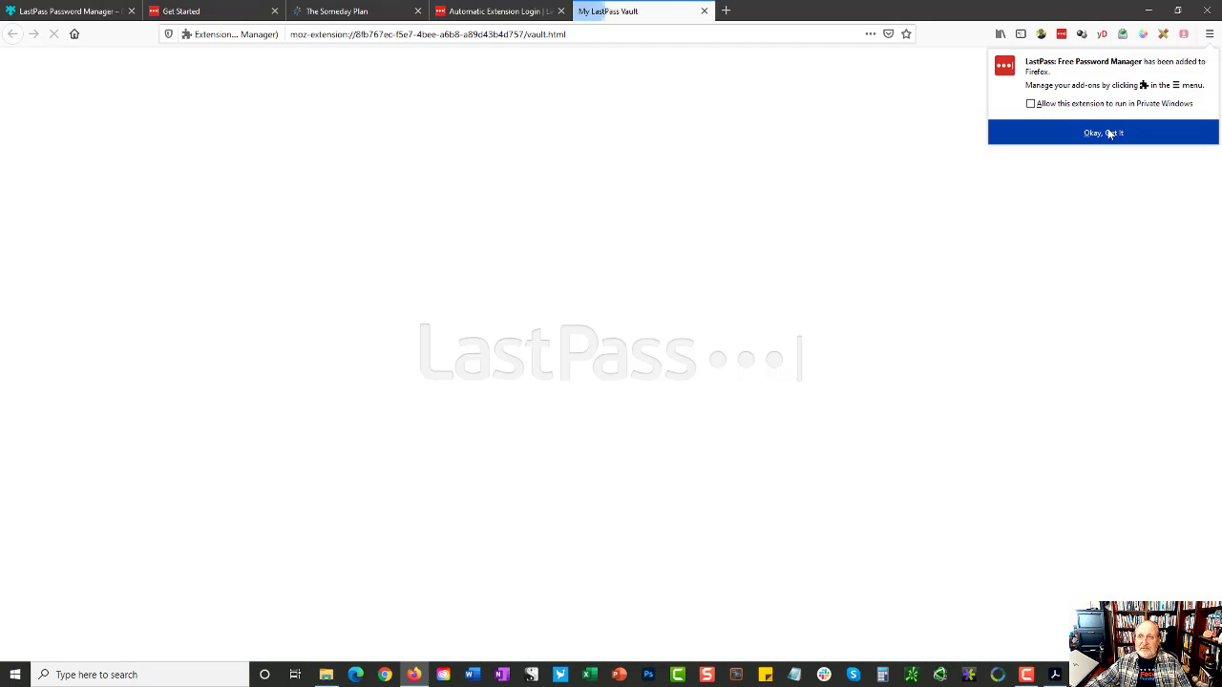
pyautogui.click(1110, 134)
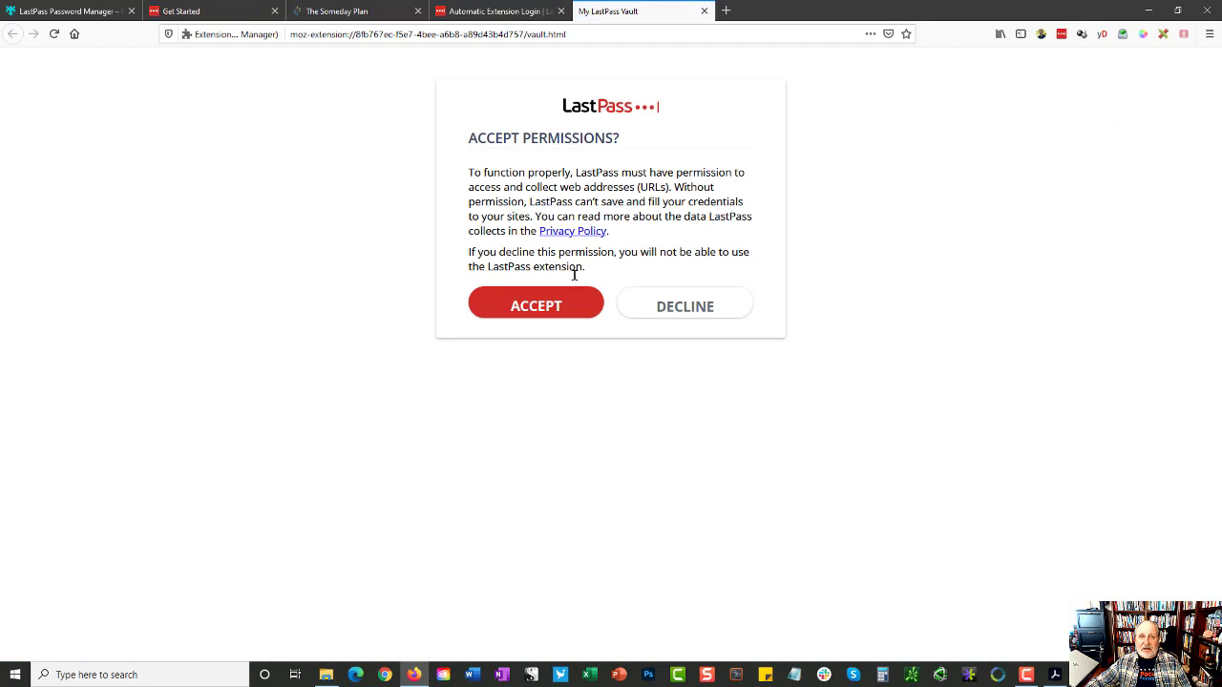
# Step: Accept LastPass collecting web addresses and close the empty vault tab
pyautogui.click(562, 302)
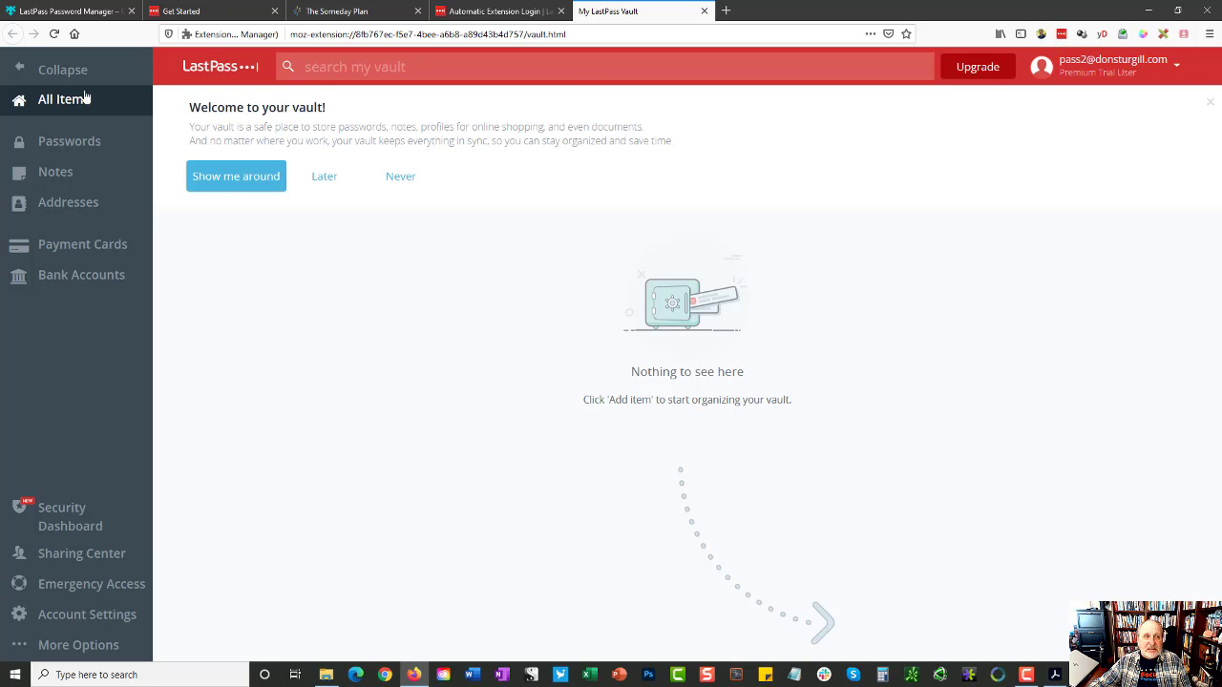
pyautogui.click(704, 11)
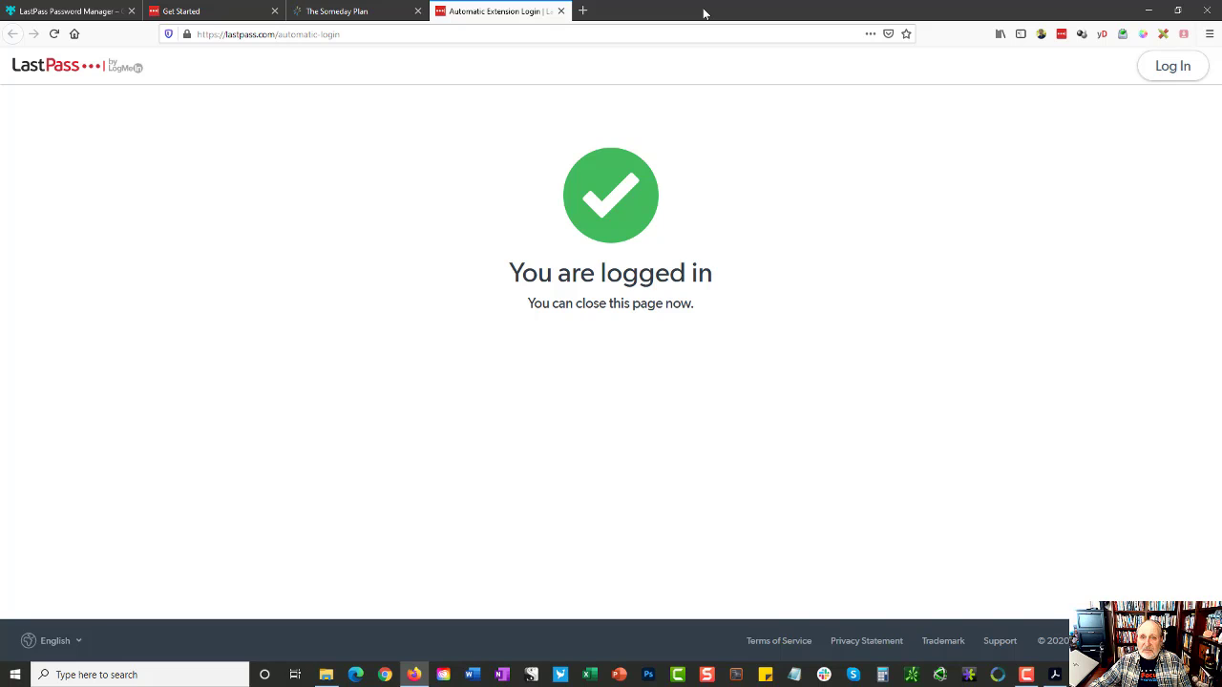
# Step: Close the logged-in confirmation and Get Started tabs, leaving the Someday Plan homepage showing
pyautogui.click(561, 12)
pyautogui.click(275, 12)
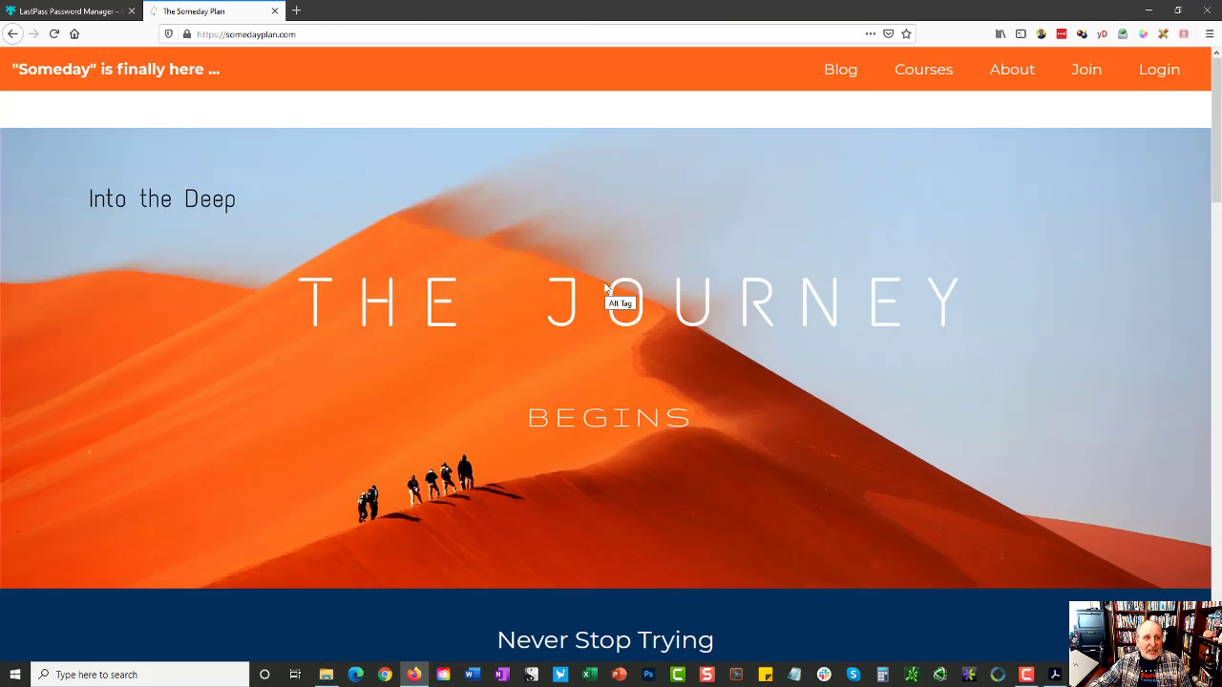
pyautogui.scroll(-2, 605, 286)
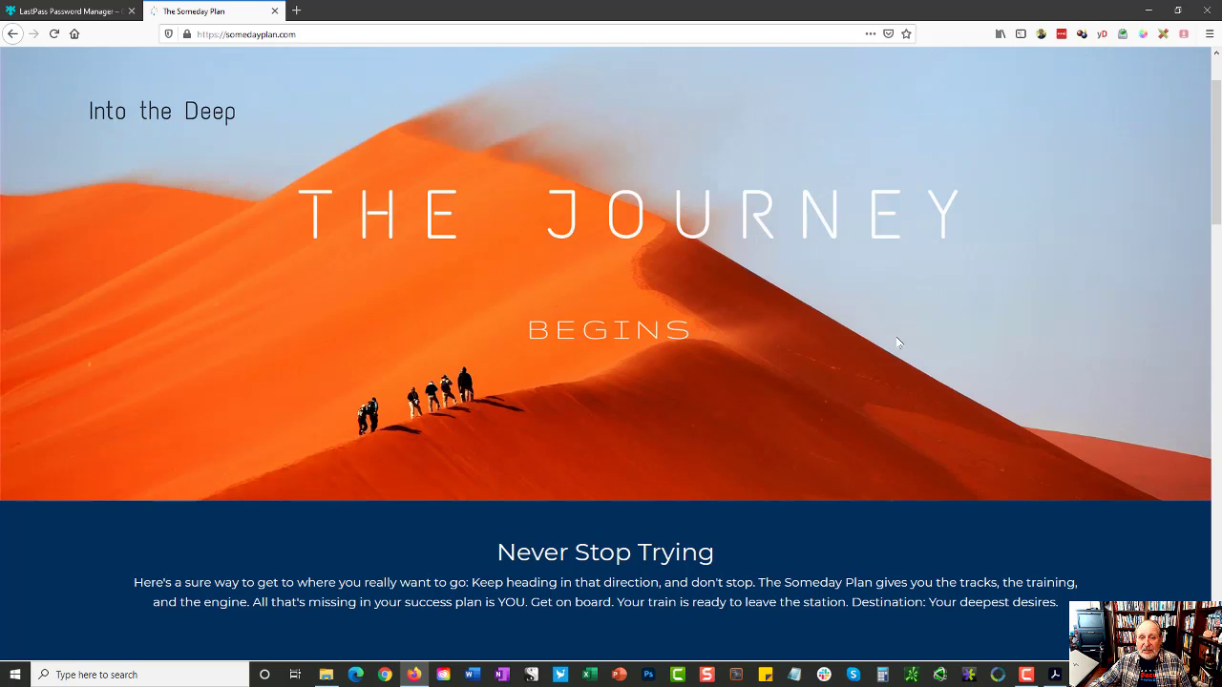
pyautogui.scroll(2, 898, 343)
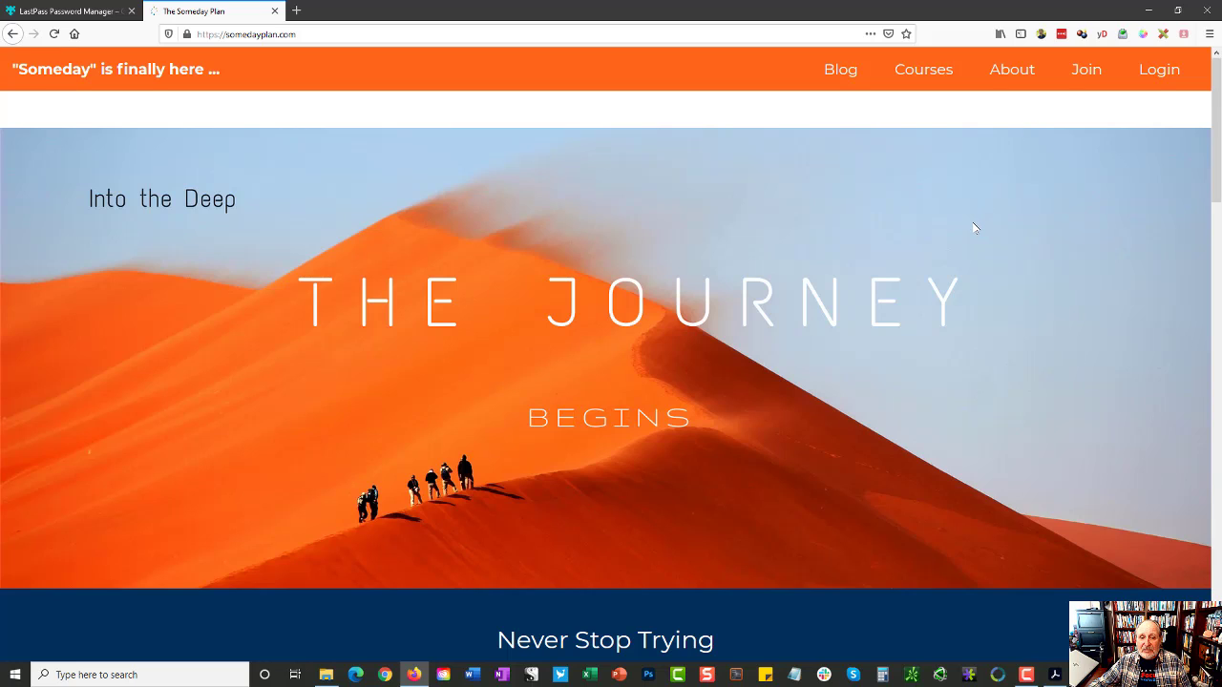
# Step: Choose the free $0.00 monthly membership plan and continue to the registration form
pyautogui.click(1087, 71)
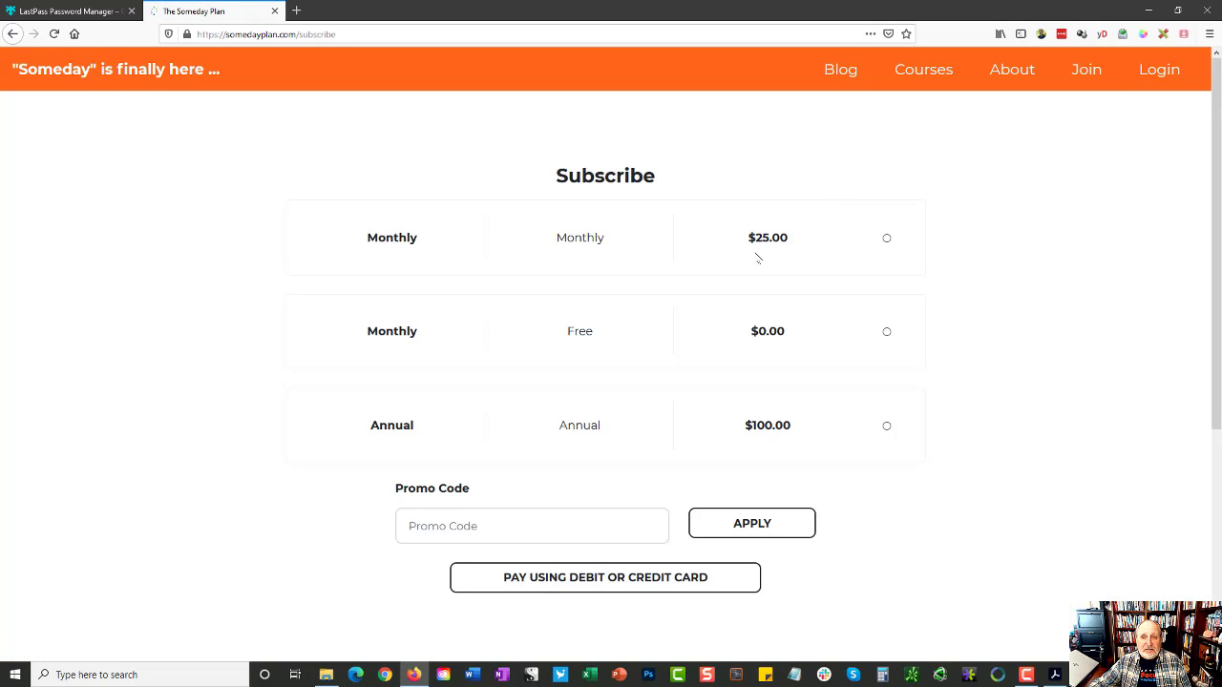
pyautogui.scroll(-1, 625, 262)
pyautogui.click(886, 245)
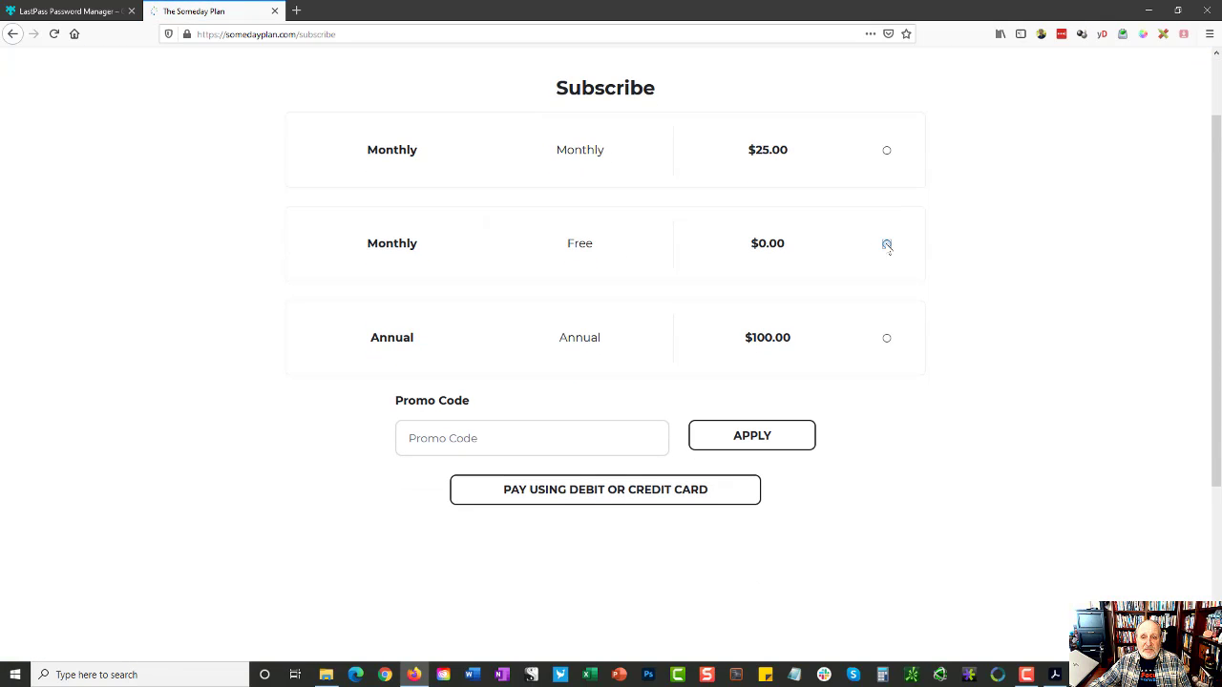
pyautogui.click(627, 513)
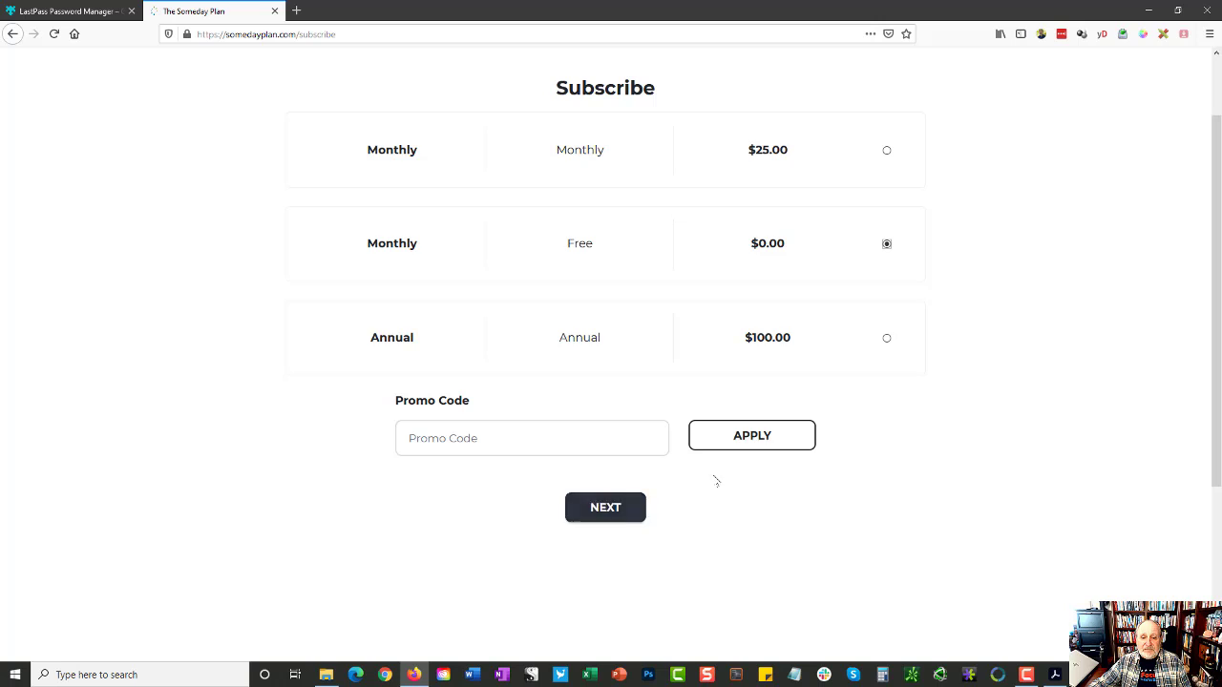
# Step: Fill in the subscriber's first name, last name, e-mail address and matching confirmation e-mail
pyautogui.click(492, 248)
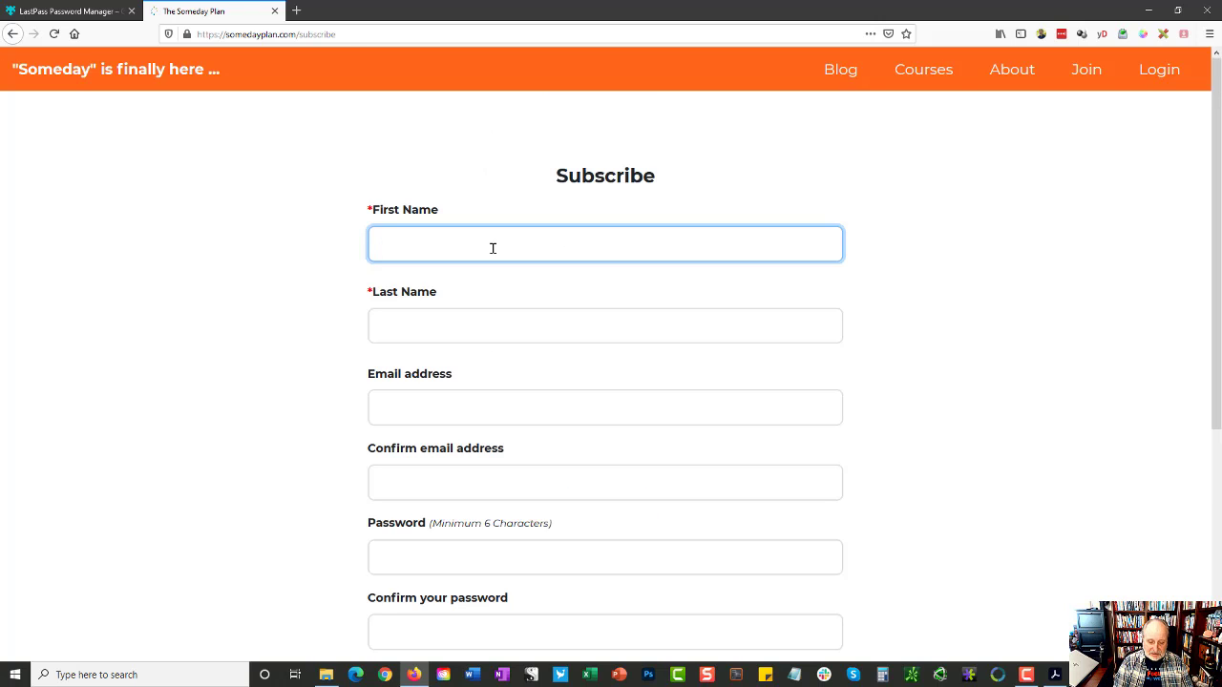
pyautogui.press('Tab')
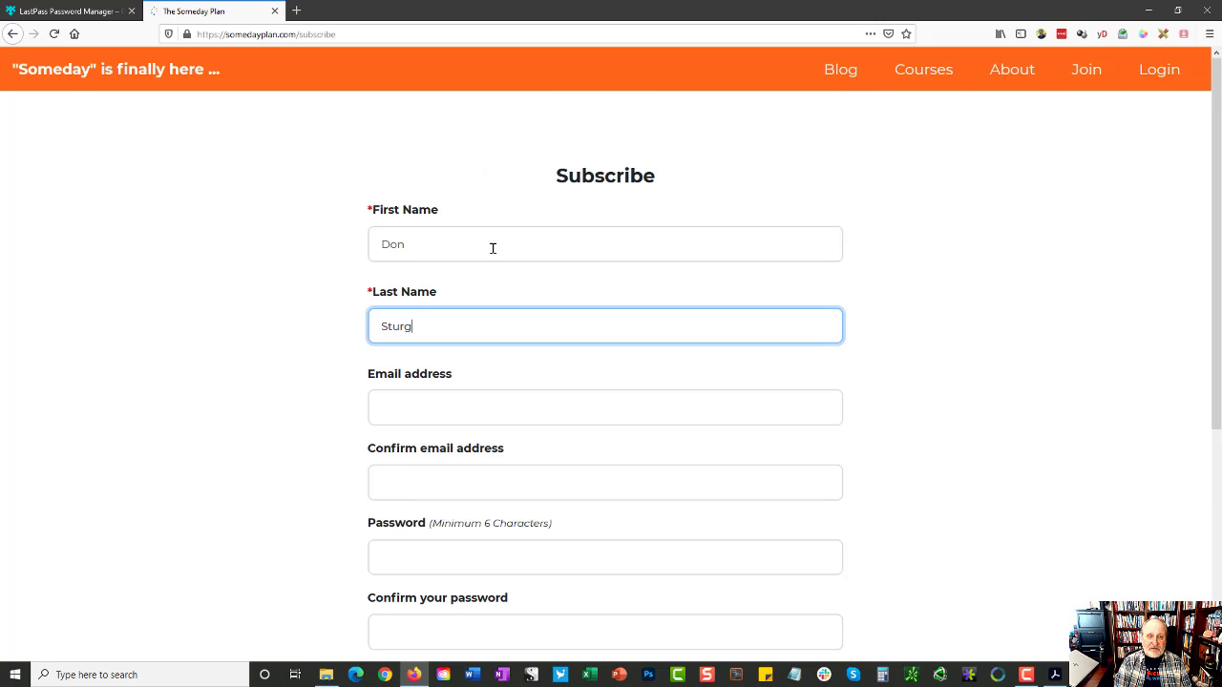
pyautogui.press('Tab')
pyautogui.write('don')
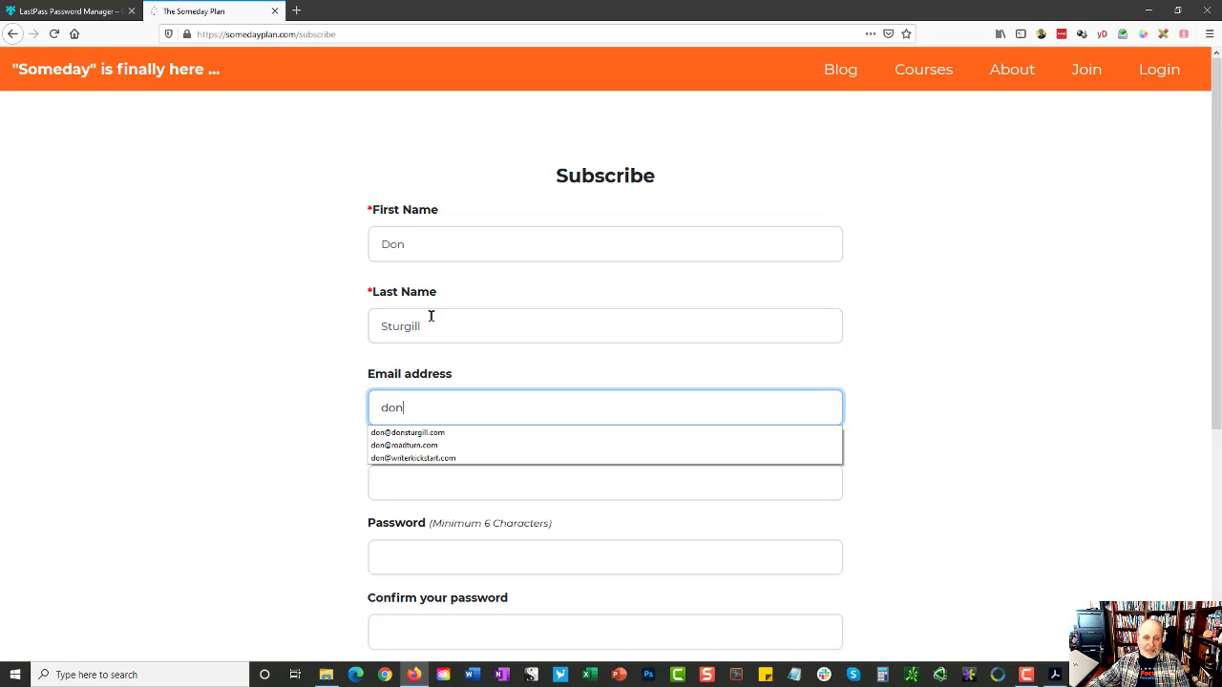
pyautogui.click(420, 434)
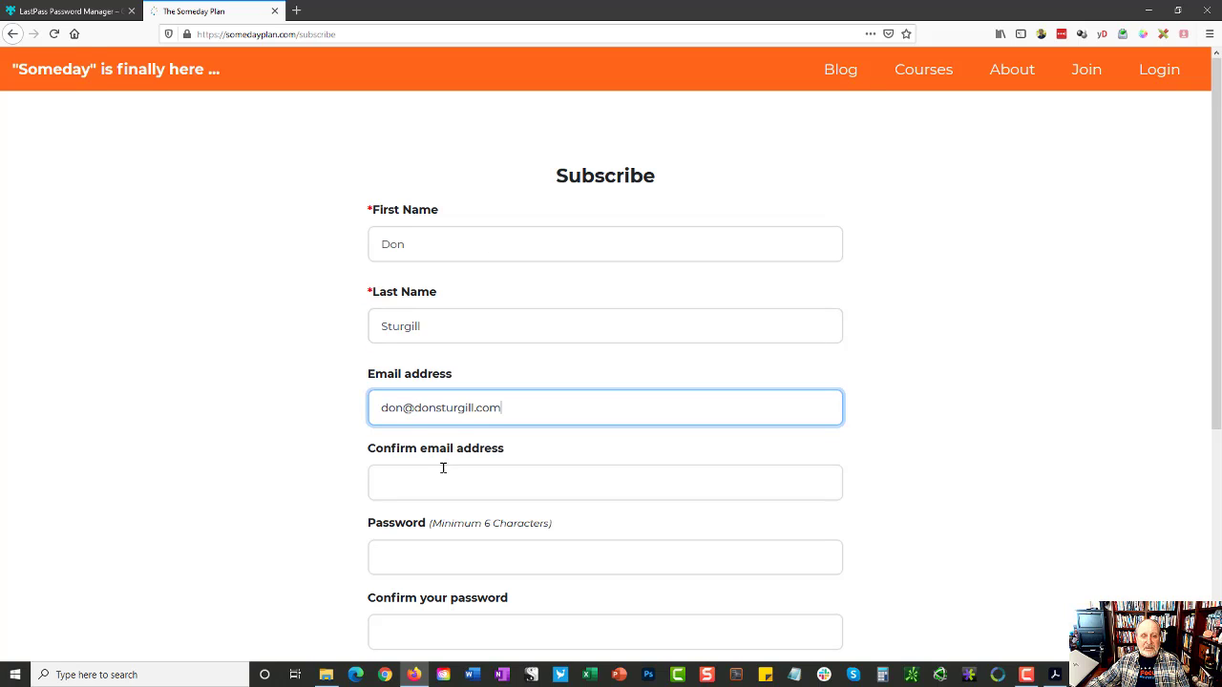
pyautogui.click(517, 487)
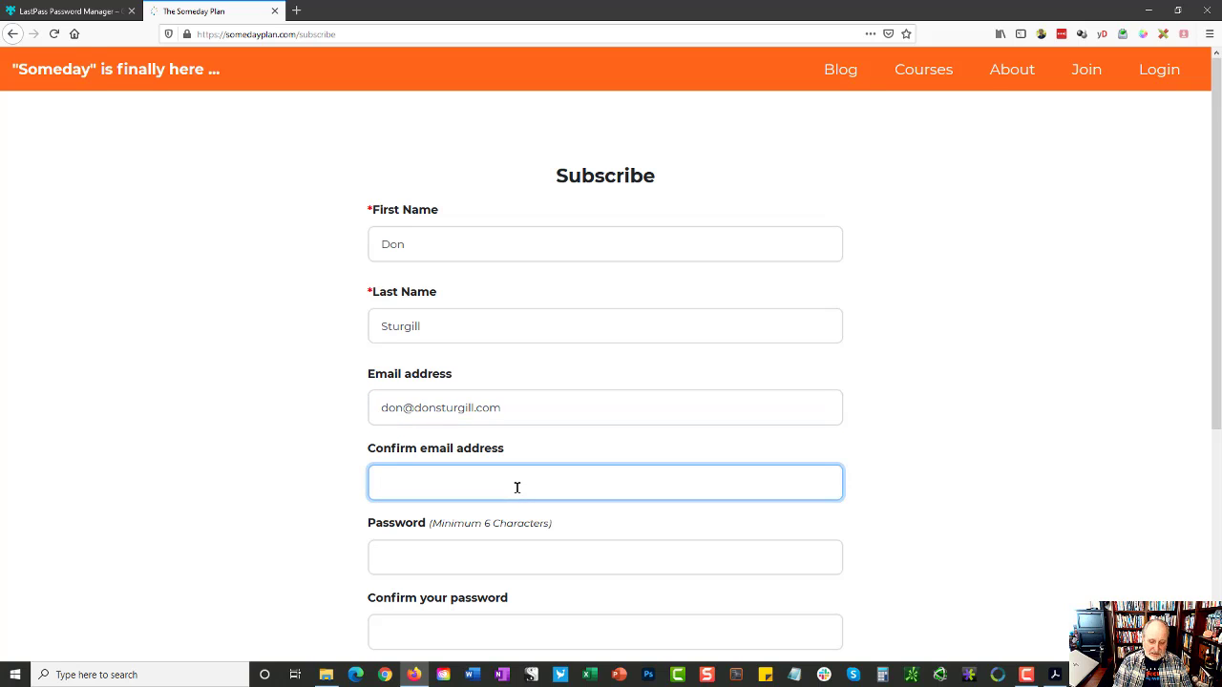
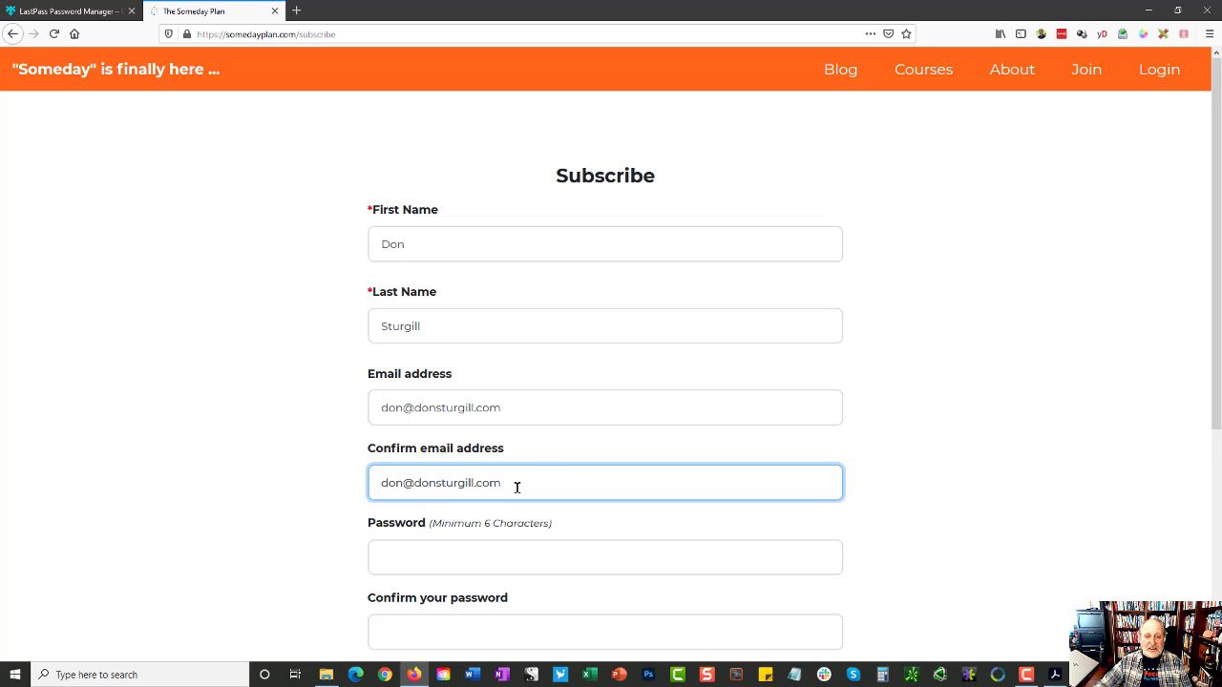
pyautogui.scroll(-3, 572, 363)
# Step: Generate a secure password for the Password field with symbols included, and copy it
pyautogui.click(509, 297)
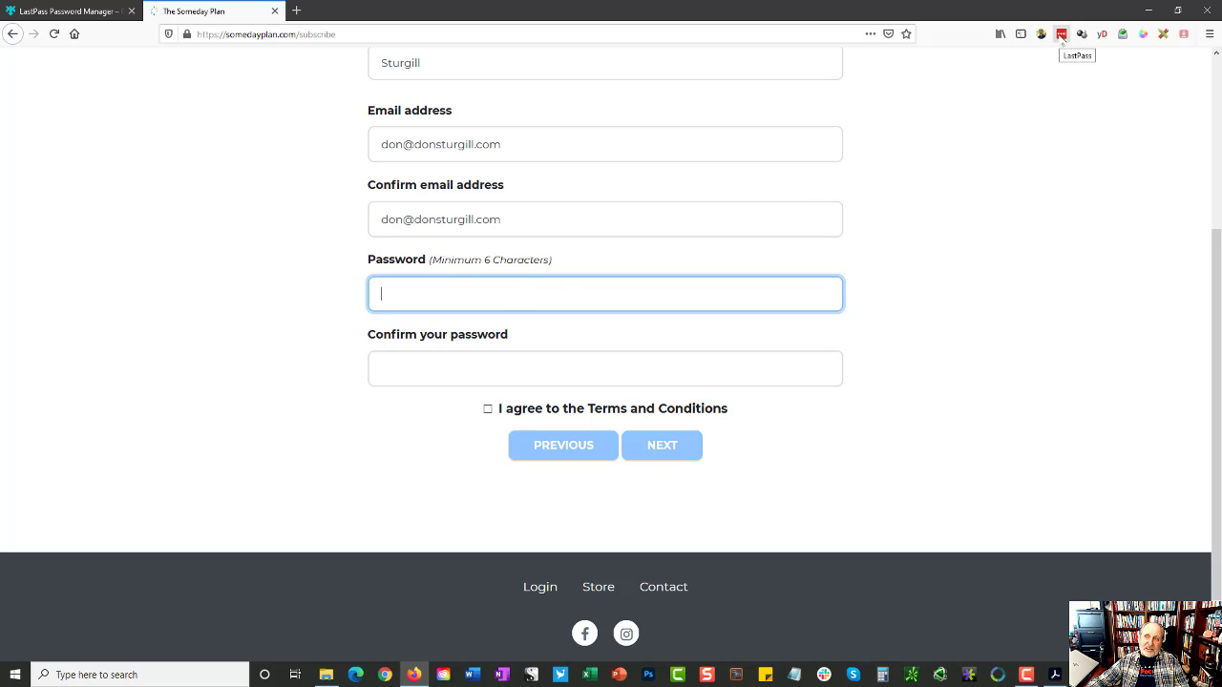
pyautogui.rightClick(455, 299)
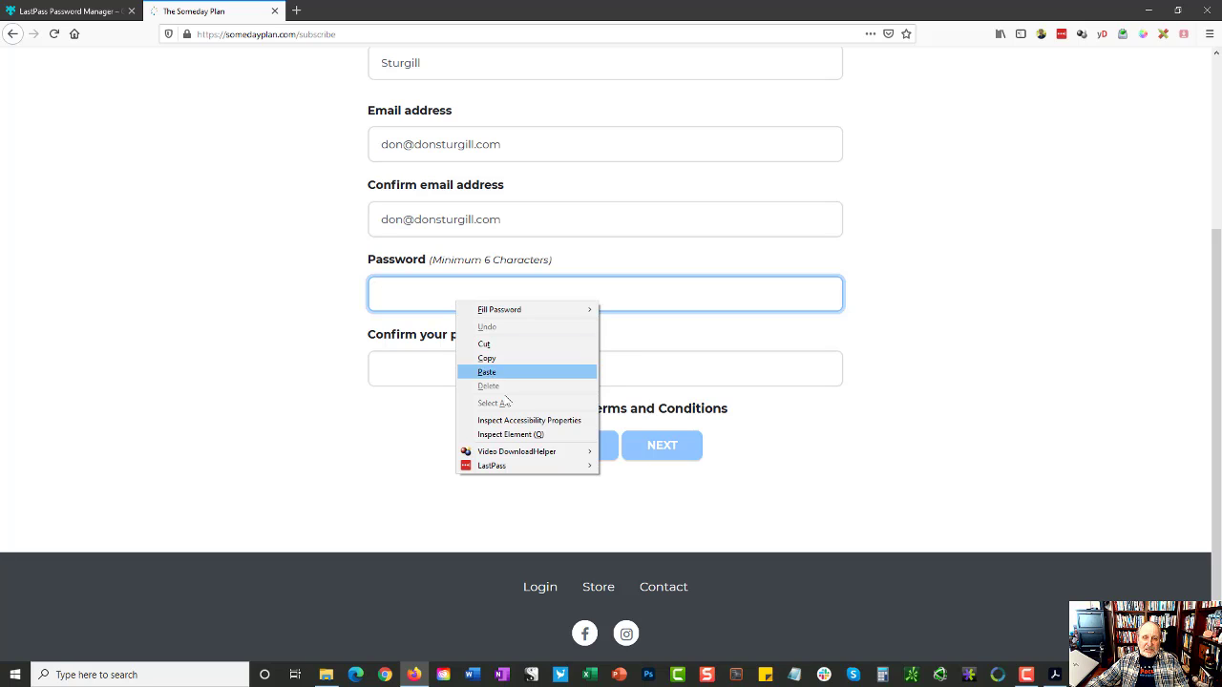
pyautogui.moveTo(509, 467)
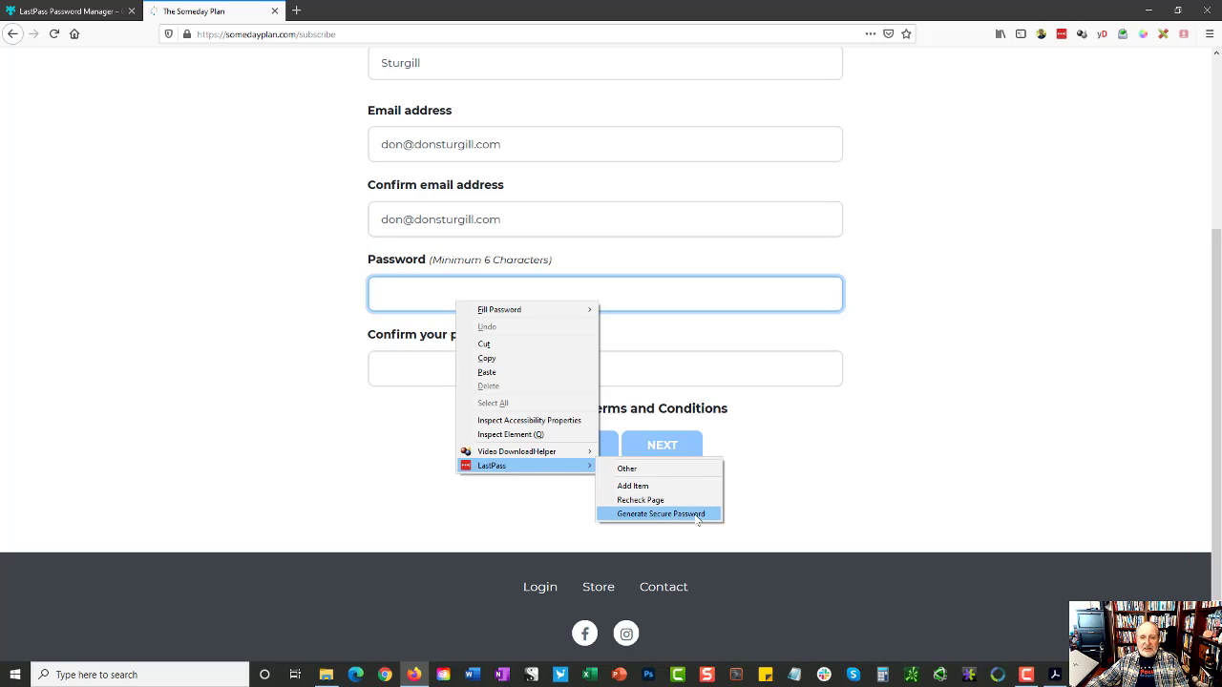
pyautogui.click(695, 307)
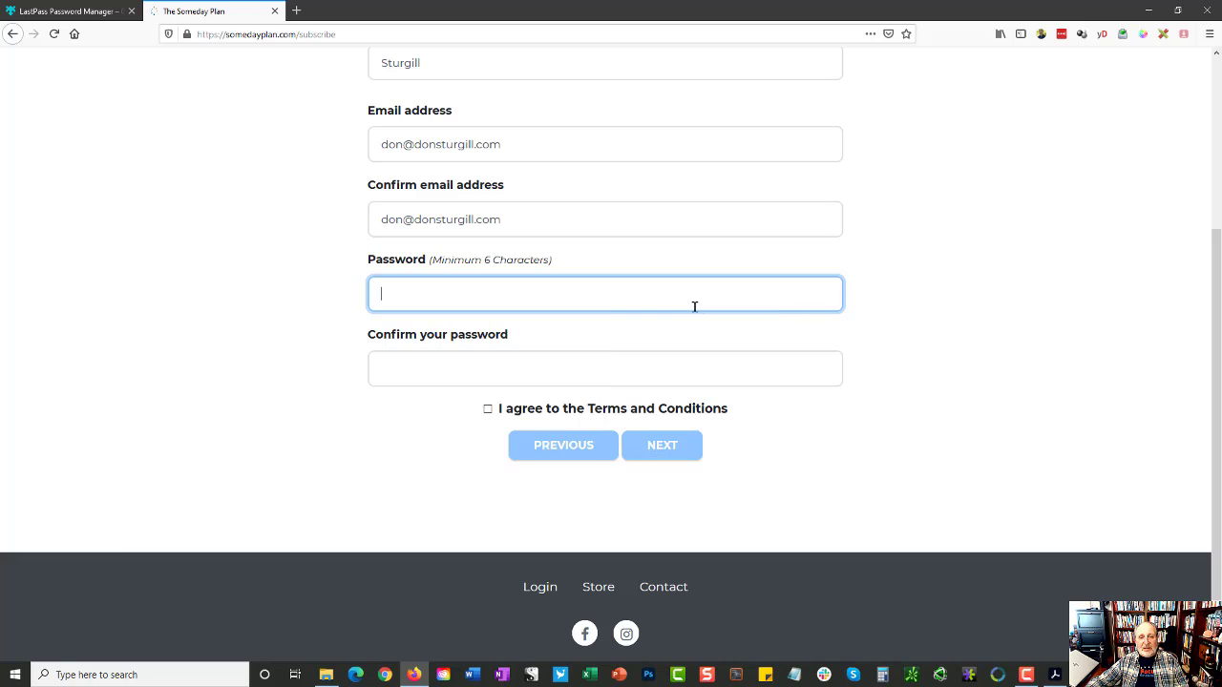
pyautogui.rightClick(441, 298)
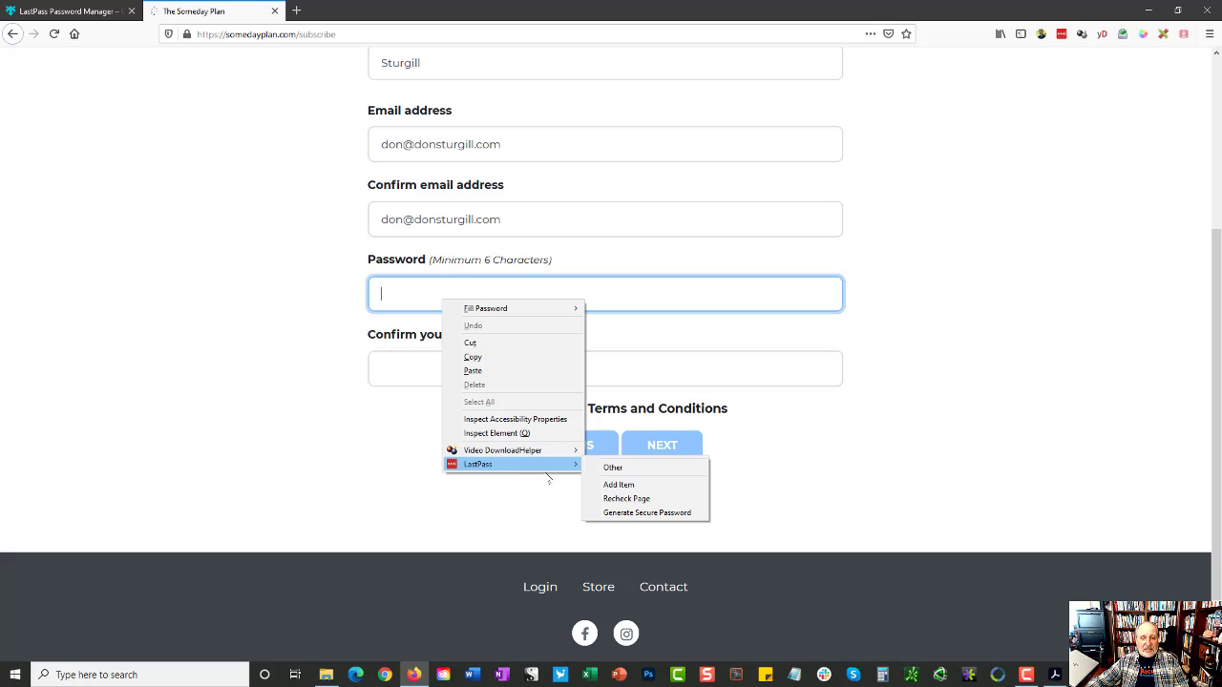
pyautogui.click(637, 513)
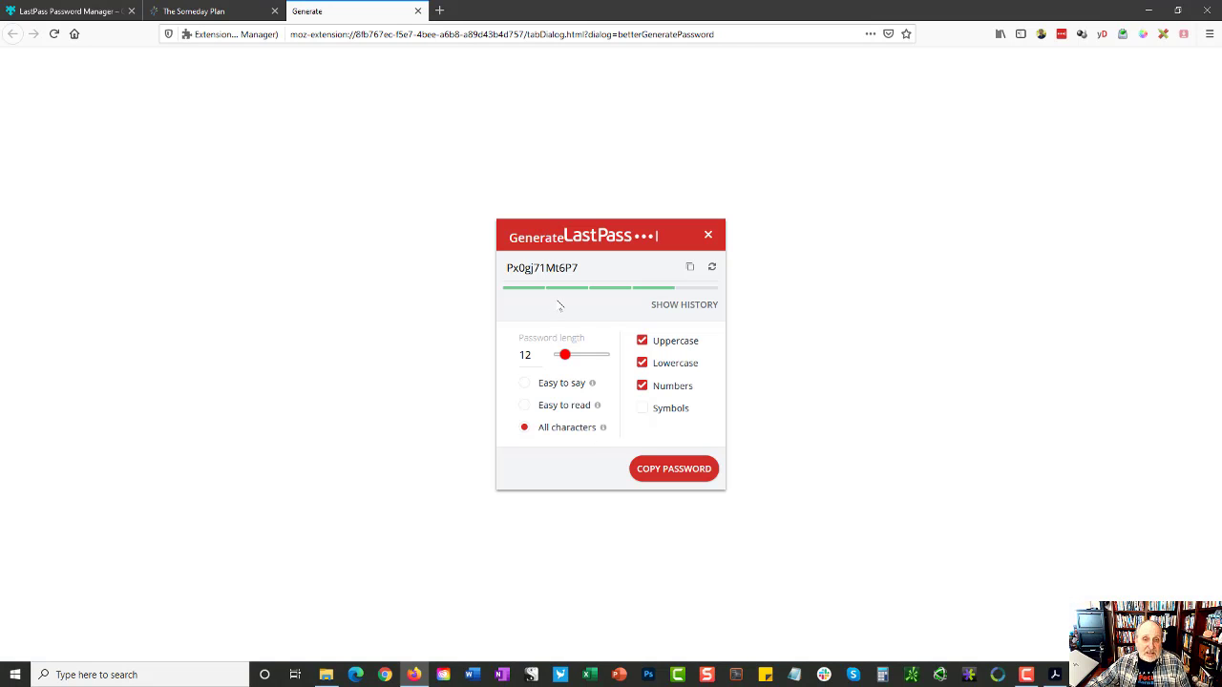
pyautogui.click(643, 408)
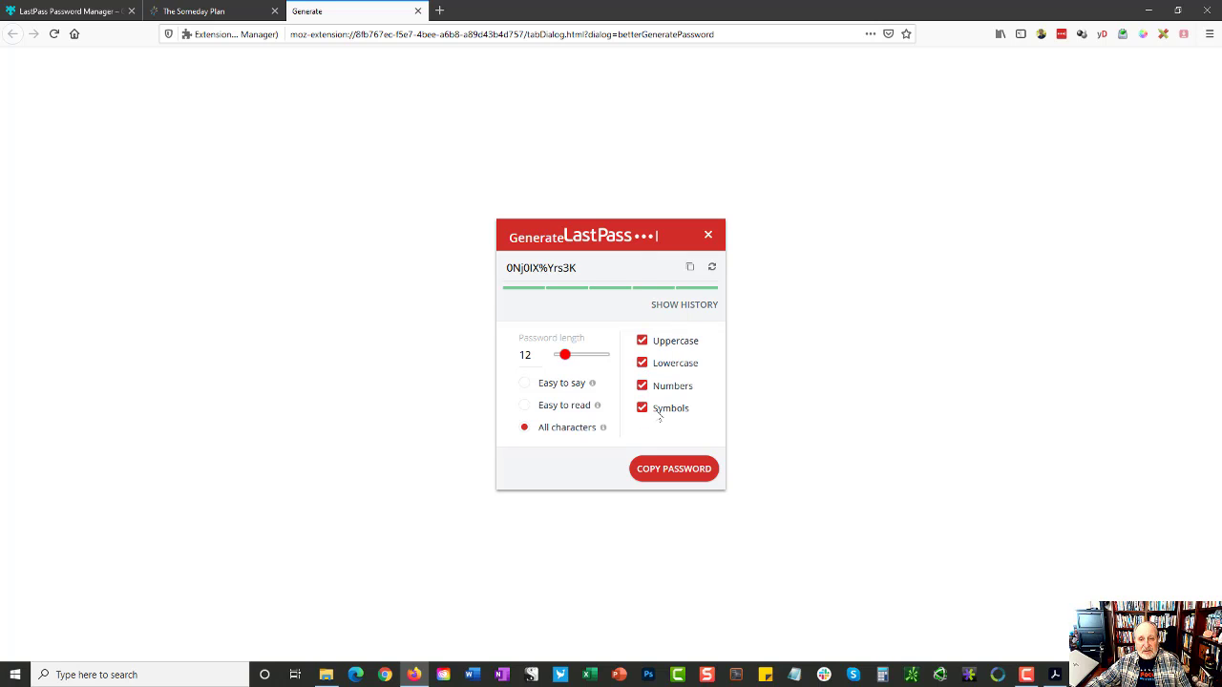
pyautogui.click(694, 469)
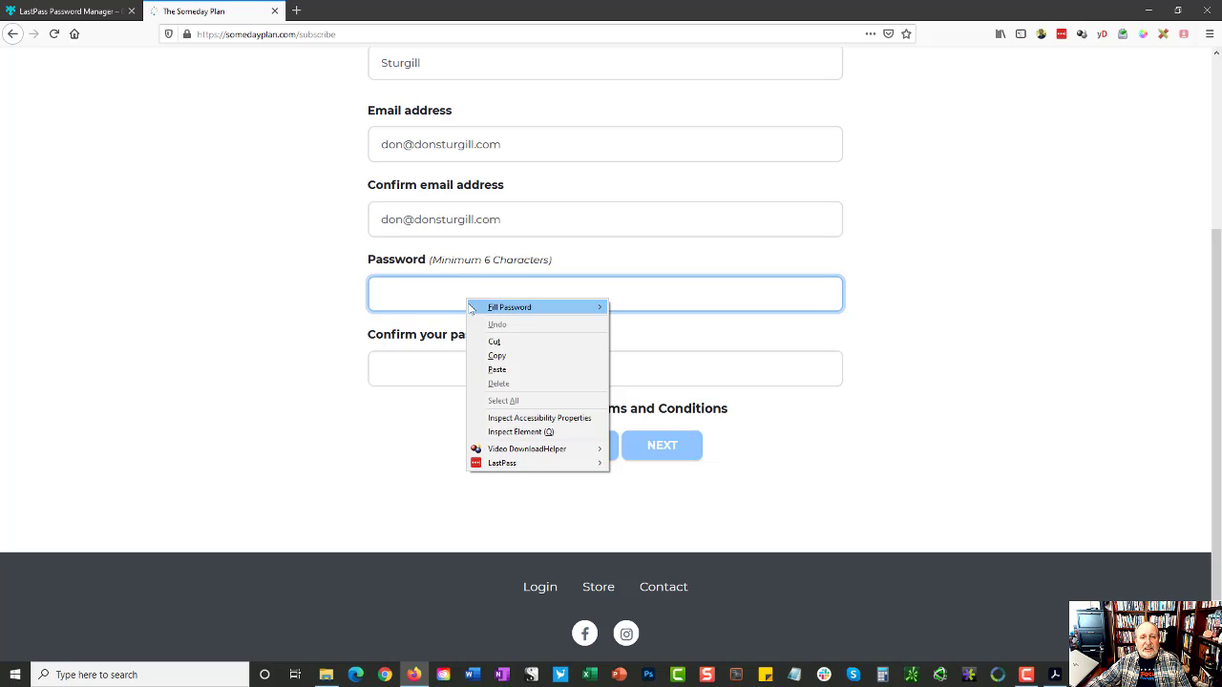
# Step: Regenerate the secure password through LastPass and copy the new one
pyautogui.rightClick(434, 298)
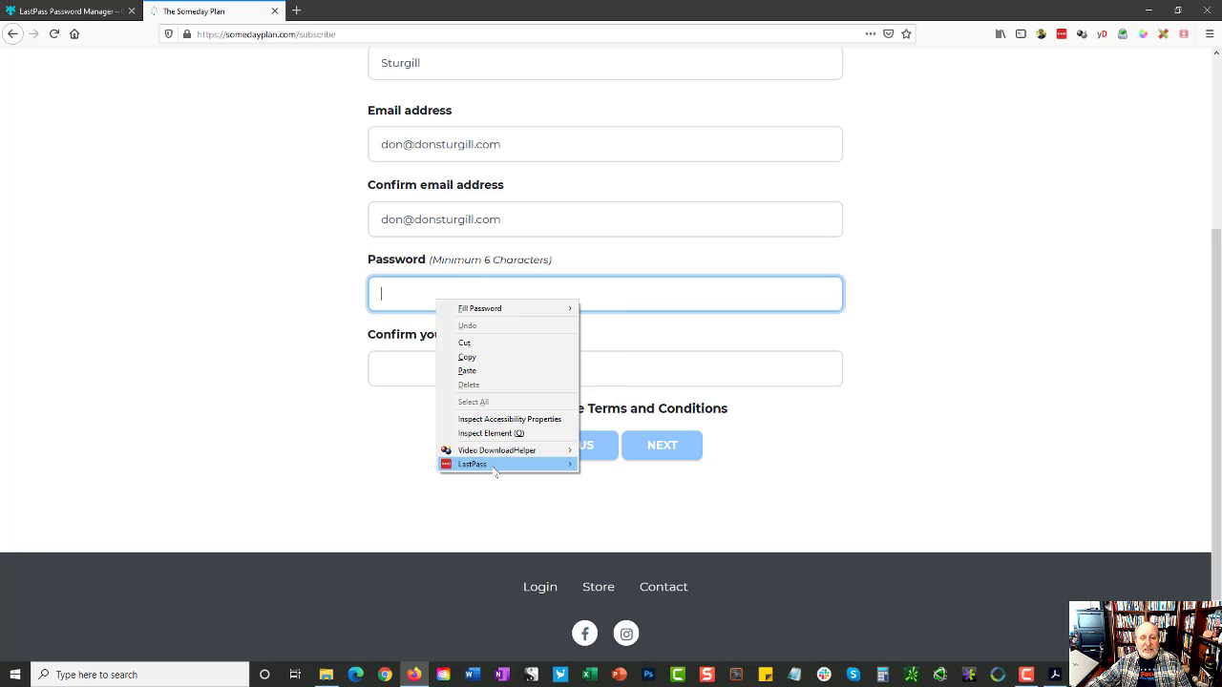
pyautogui.moveTo(494, 471)
pyautogui.click(625, 512)
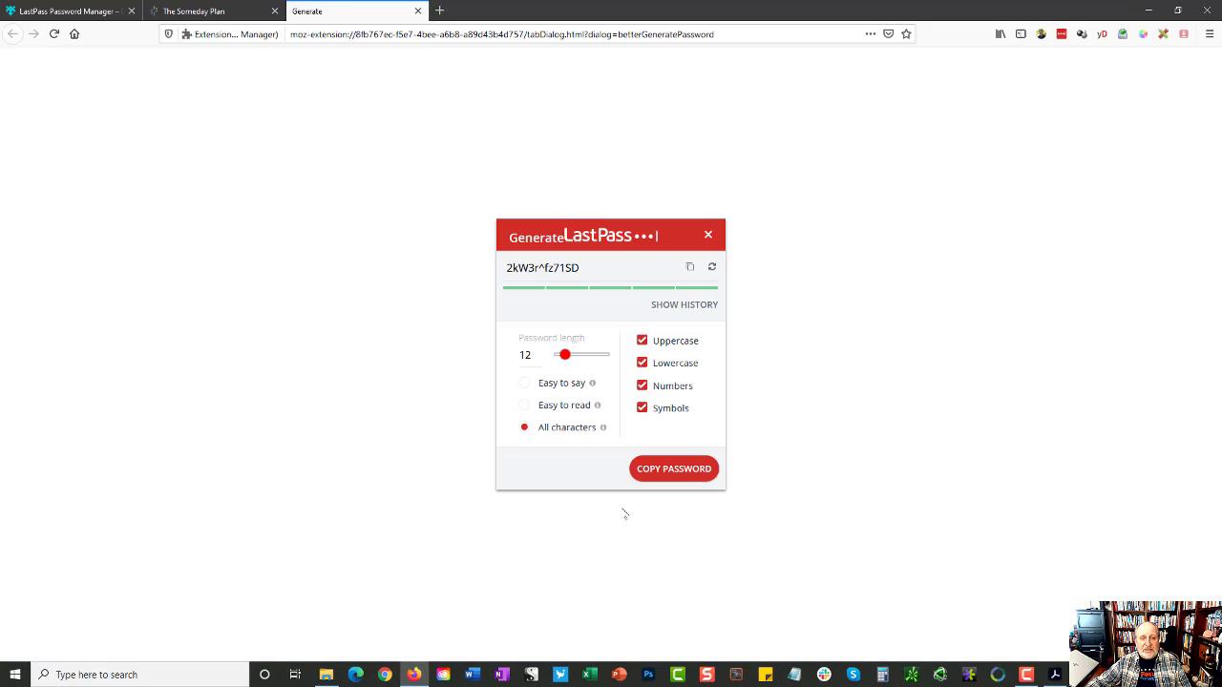
pyautogui.click(679, 474)
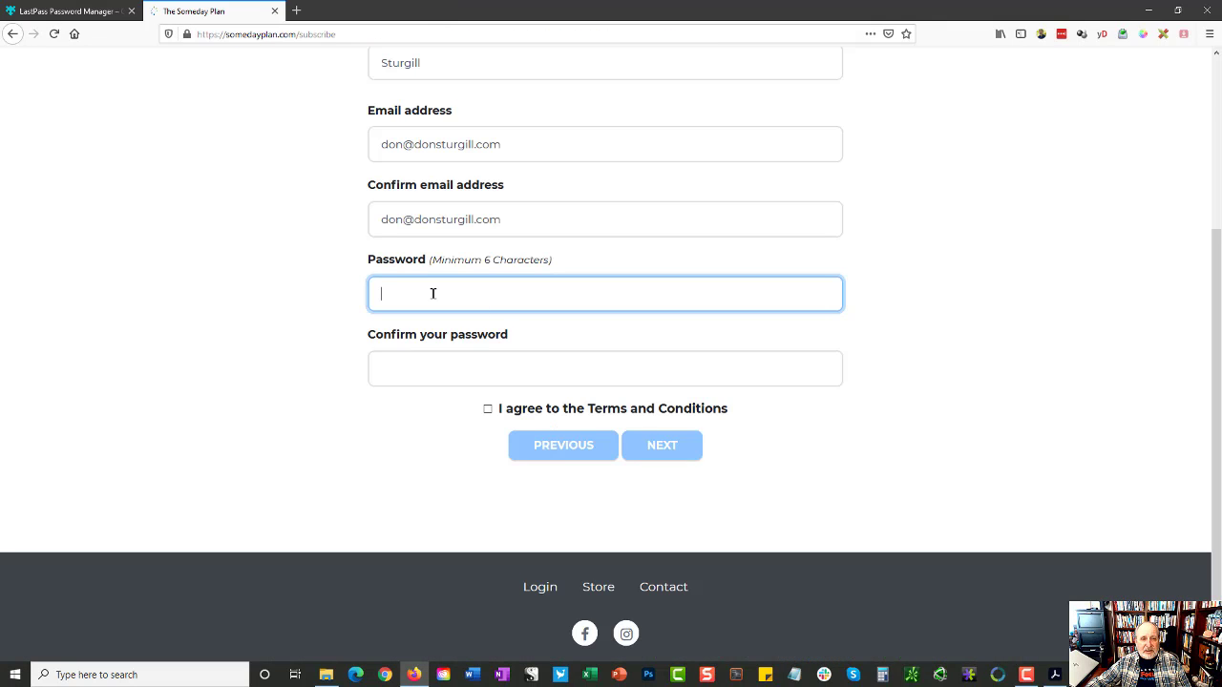
# Step: Paste the generated password into both password fields, agree to the terms, and save the login to LastPass
pyautogui.hotkey('ctrl', 'v')
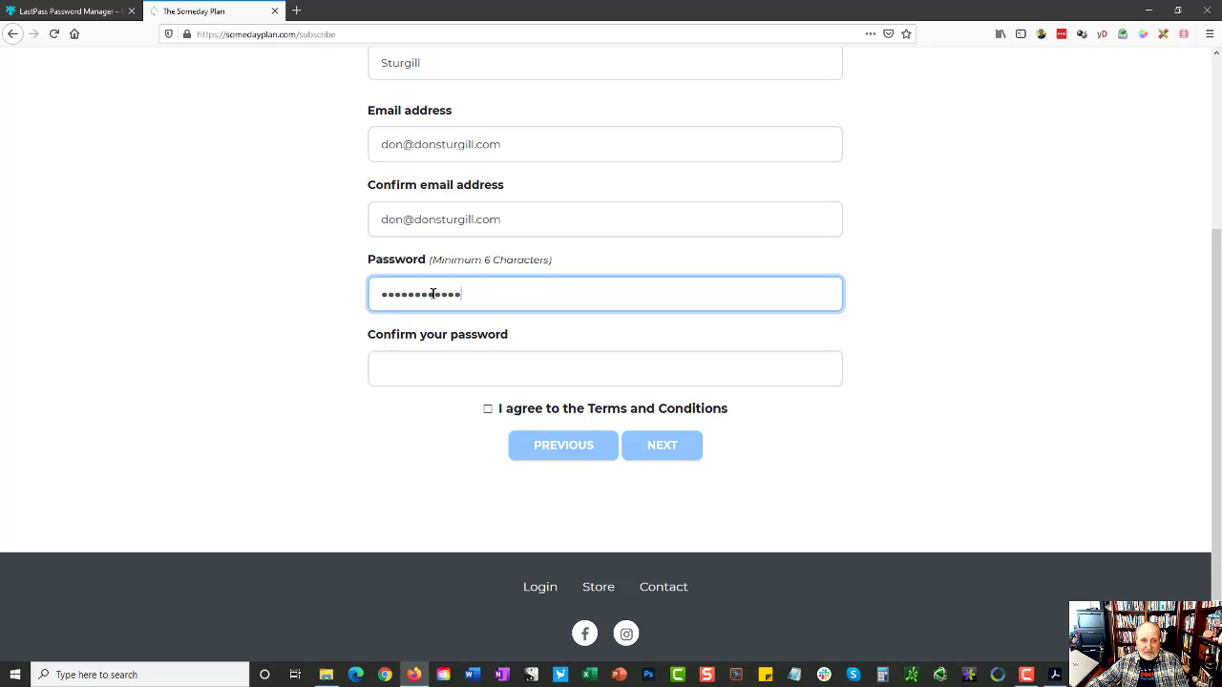
pyautogui.click(430, 369)
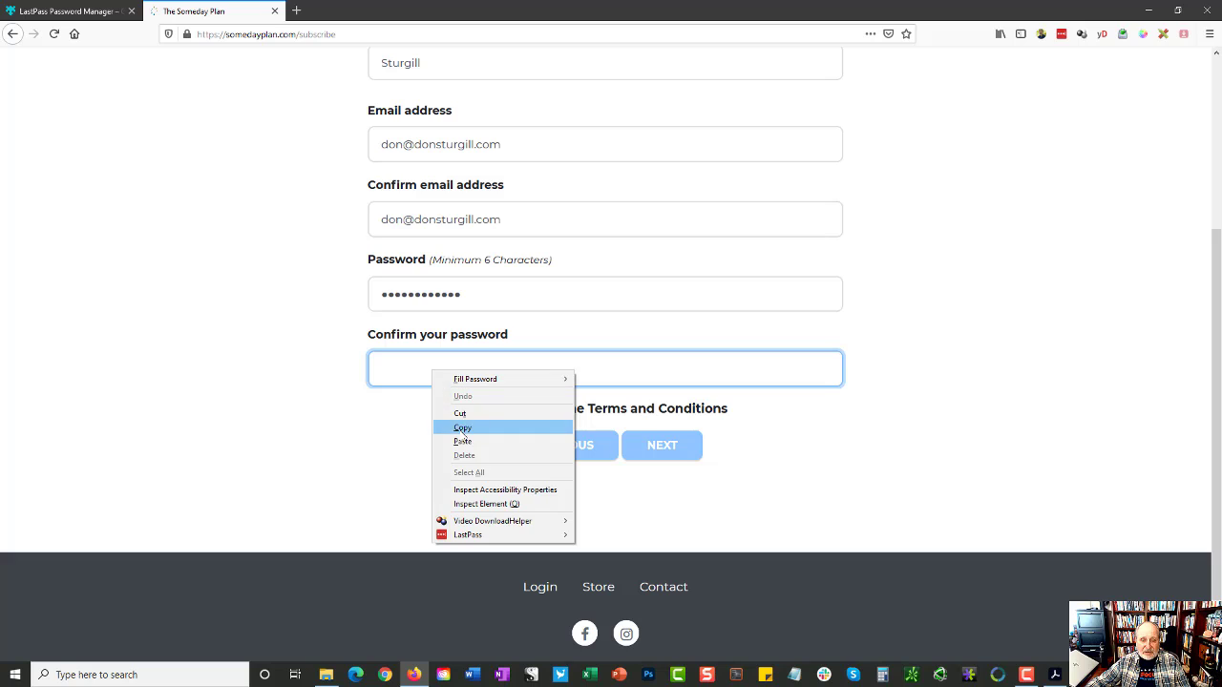
pyautogui.click(468, 440)
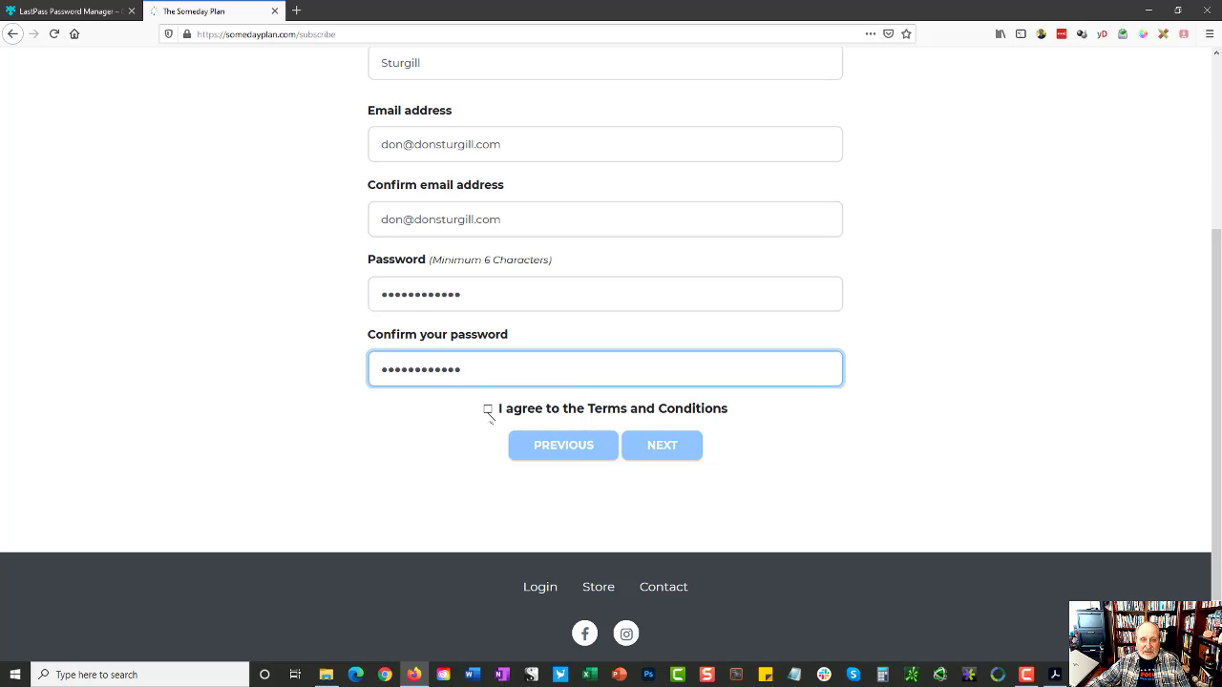
pyautogui.click(488, 409)
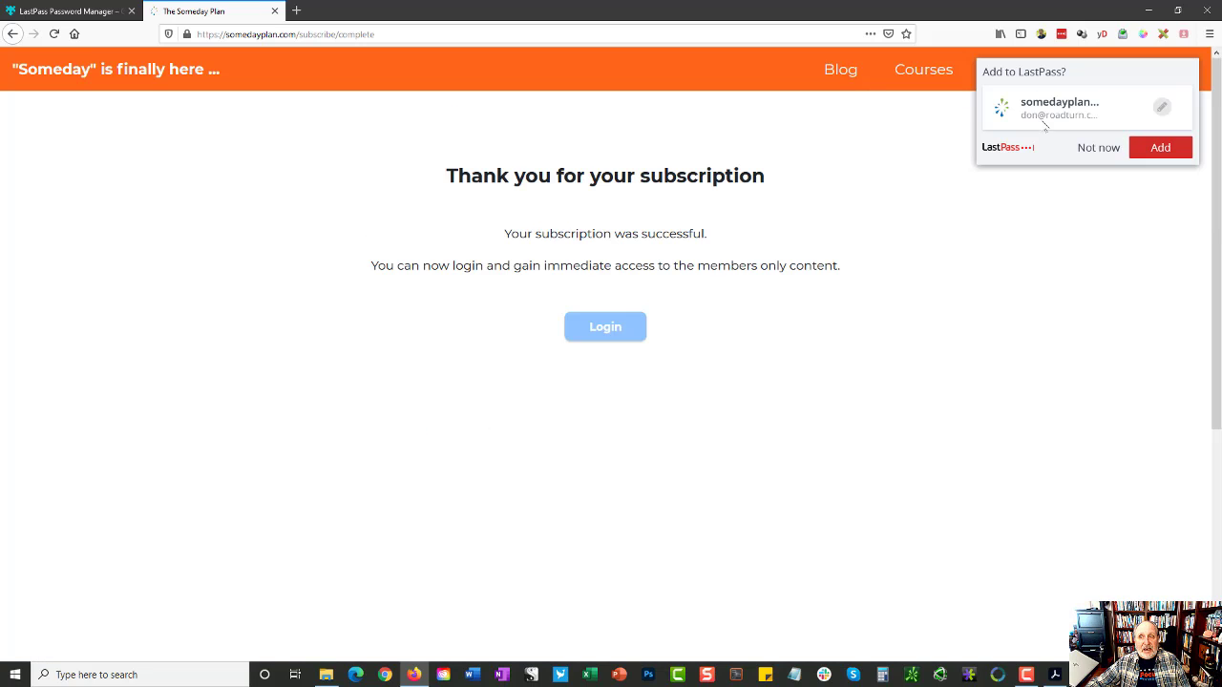
pyautogui.click(1152, 149)
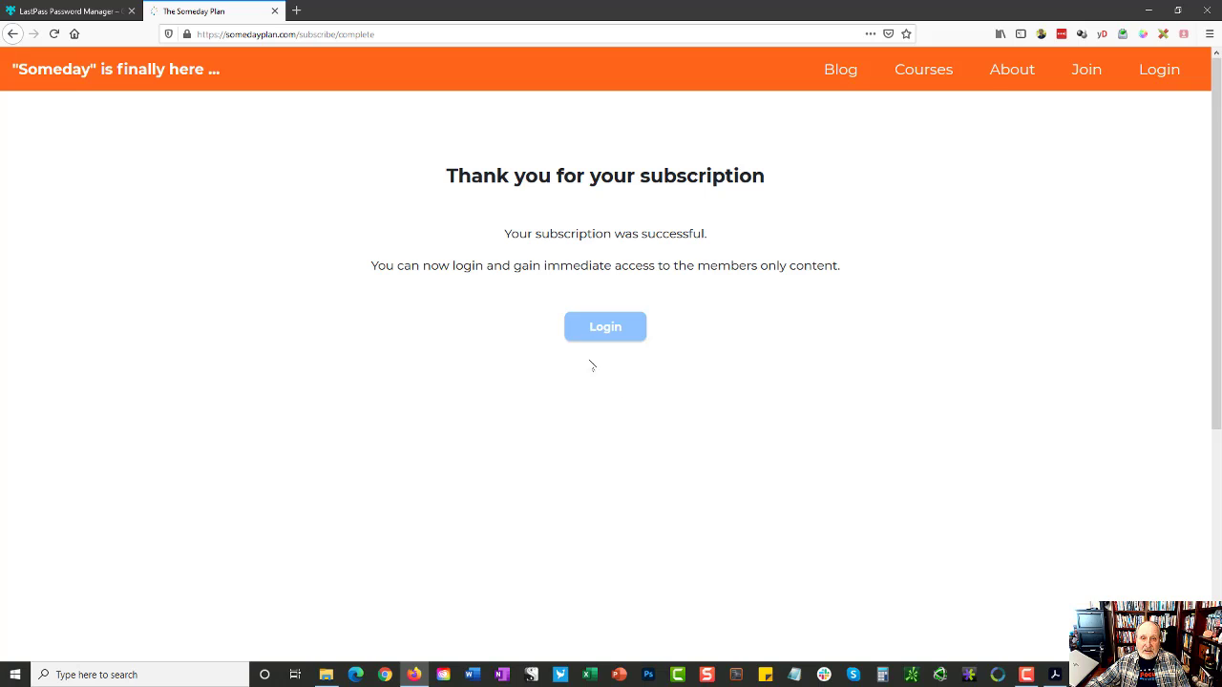
pyautogui.click(607, 334)
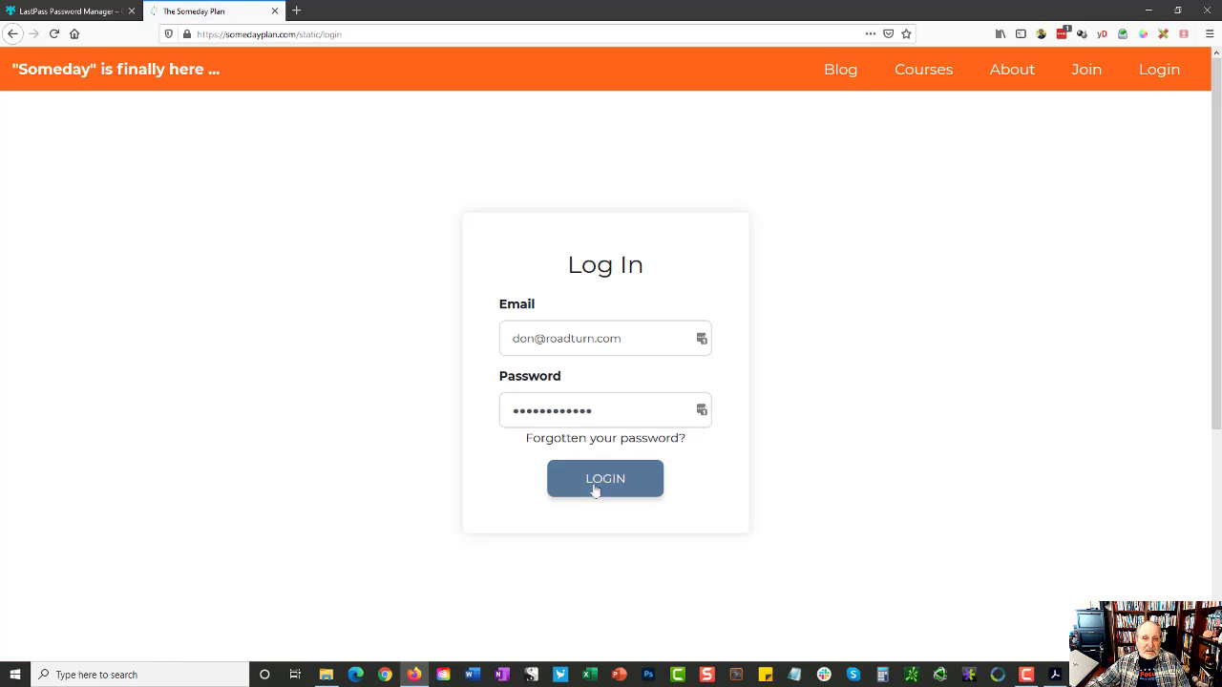
# Step: Bring up the saved somedayplan.com login from the LastPass menu on the Log In Email field
pyautogui.rightClick(634, 344)
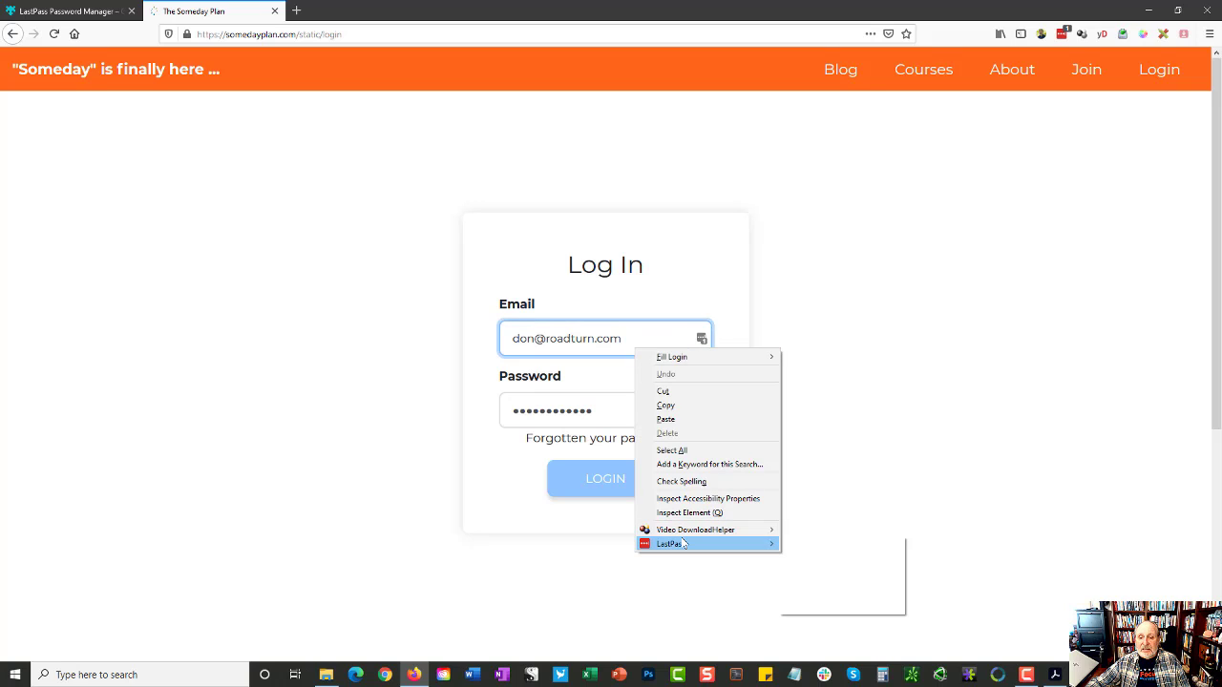
pyautogui.moveTo(683, 544)
pyautogui.moveTo(840, 544)
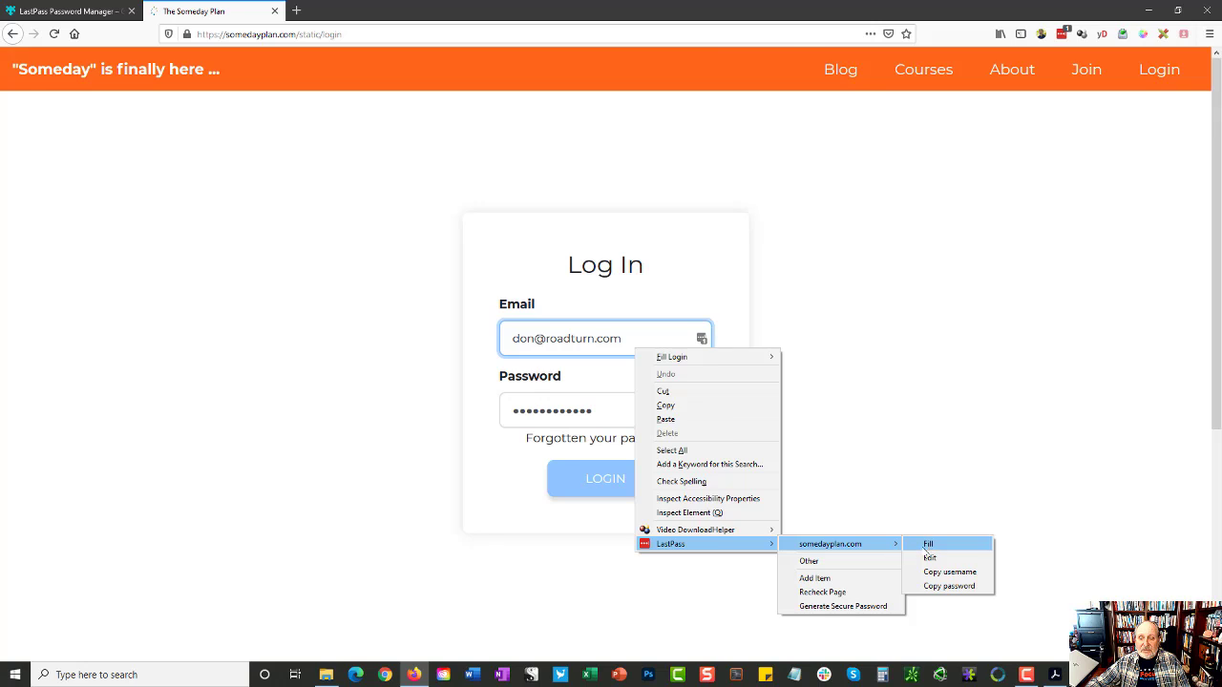